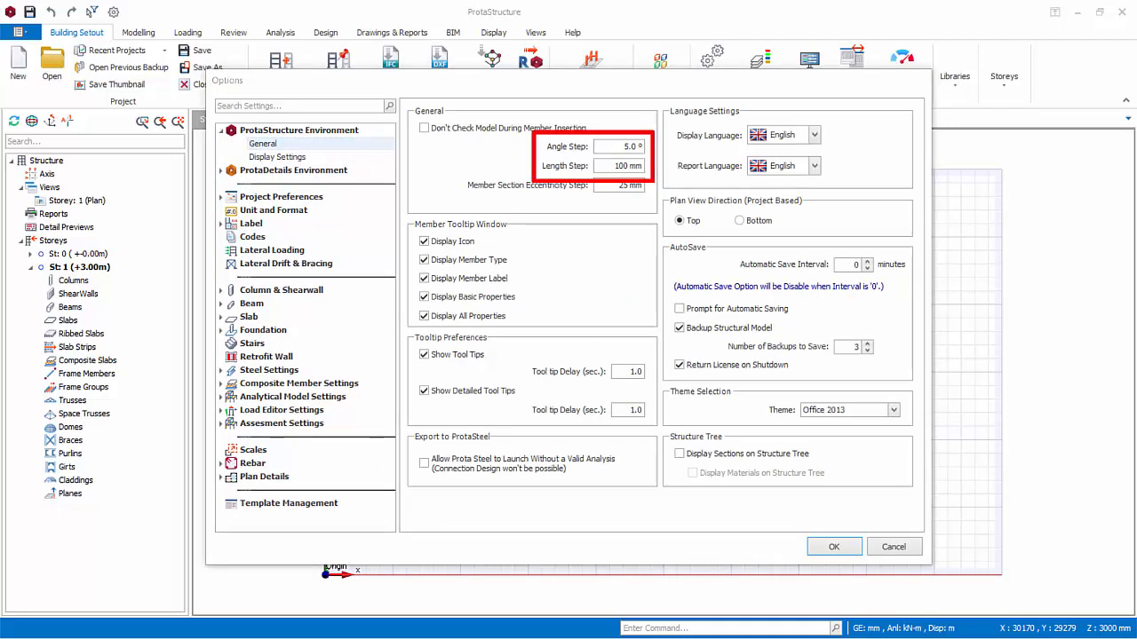
# - Set the general Length Step to 1000 mm in the program options and apply it
pyautogui.moveTo(614, 166); pyautogui.dragTo(667, 165)
pyautogui.write('100')
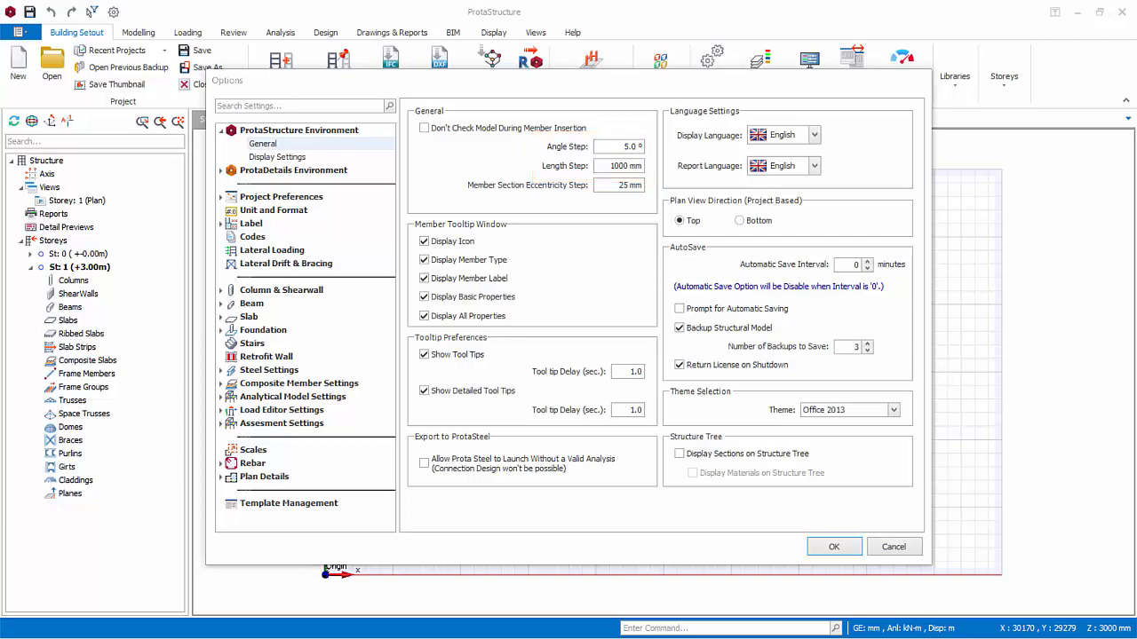
pyautogui.click(823, 543)
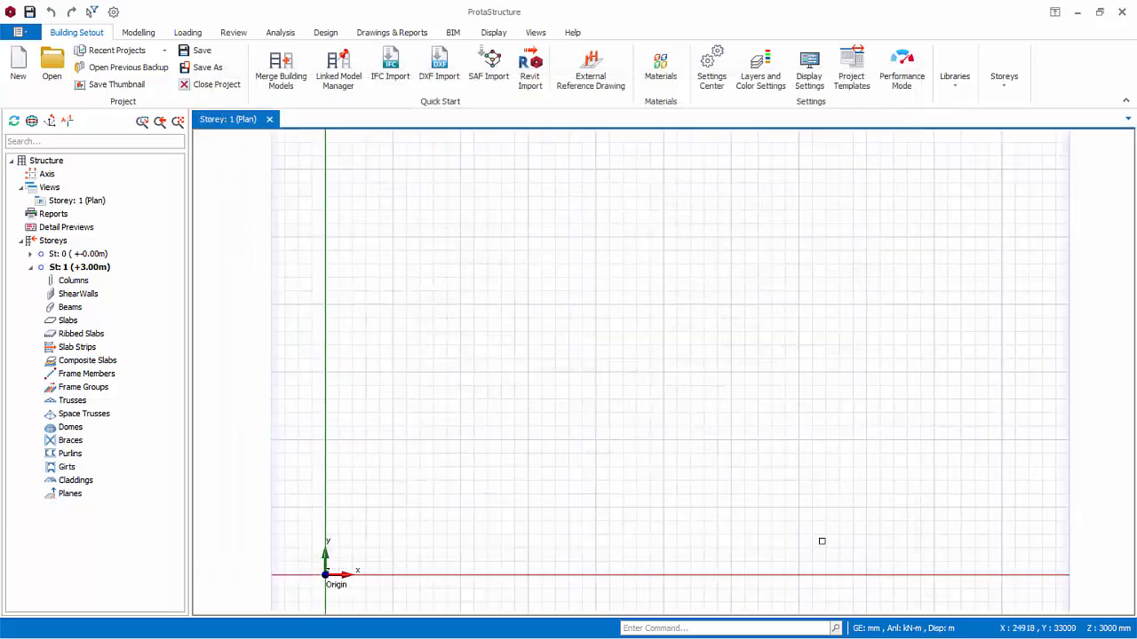
# - Start grid axis insertion and dock the Axis settings beside the structure tree
pyautogui.click(126, 34)
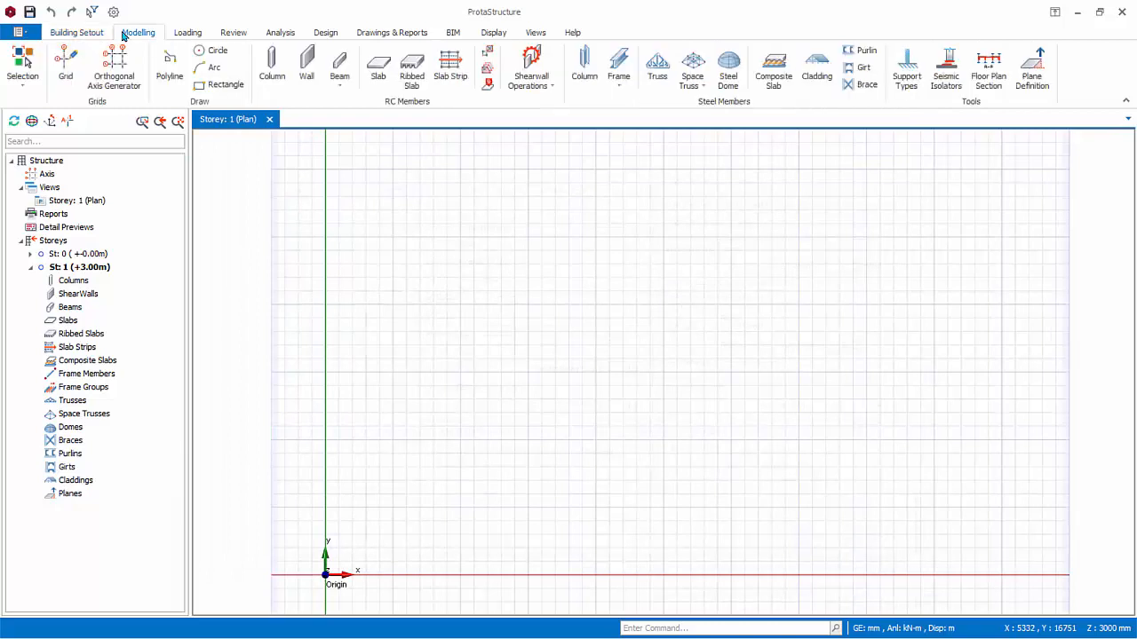
pyautogui.click(65, 74)
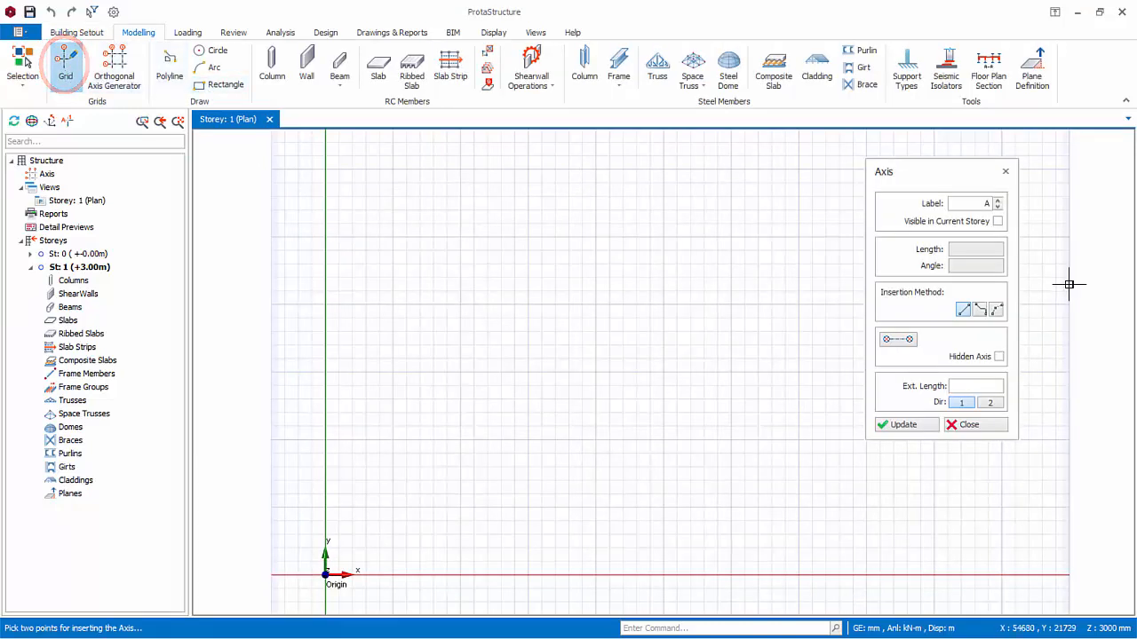
pyautogui.click(956, 180)
pyautogui.moveTo(957, 180); pyautogui.dragTo(608, 366)
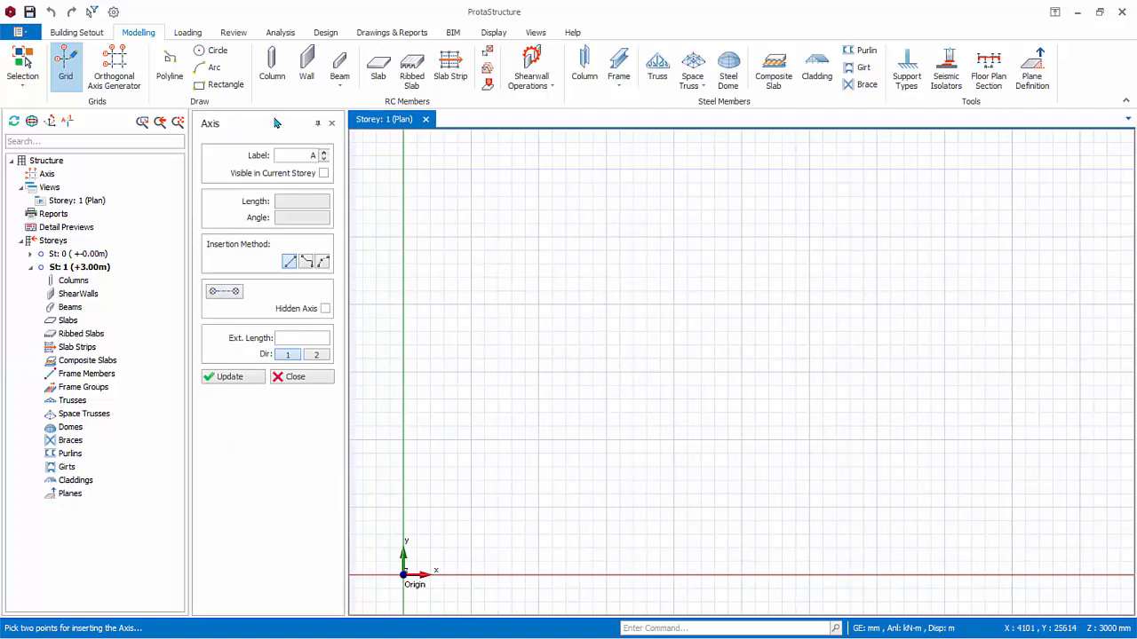
pyautogui.moveTo(266, 124); pyautogui.dragTo(610, 362)
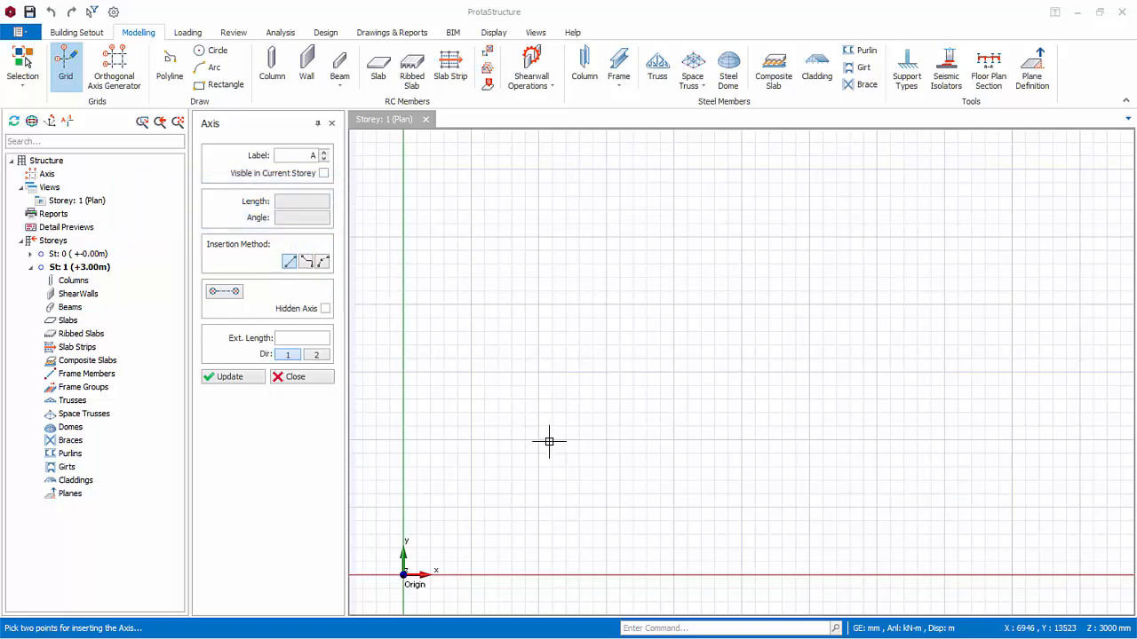
# - Draw a horizontal two-point grid axis 25000 mm long, starting from the grid intersection just above and beyond the origin
pyautogui.scroll(1, 548, 449)
pyautogui.moveTo(548, 449); pyautogui.dragTo(604, 338, button='middle')
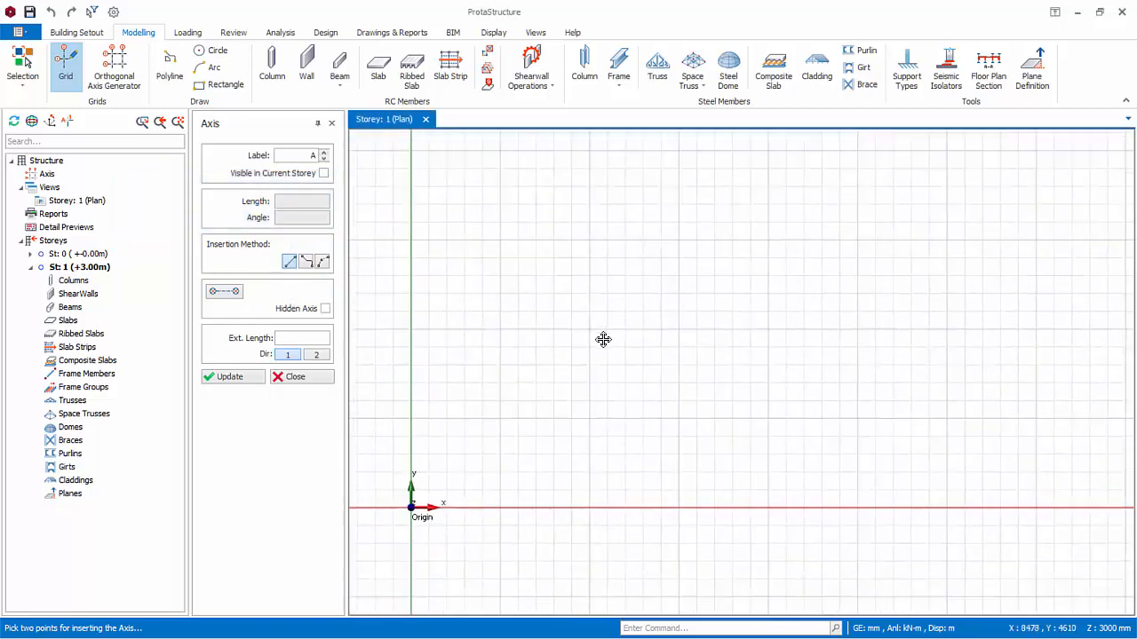
pyautogui.click(501, 418)
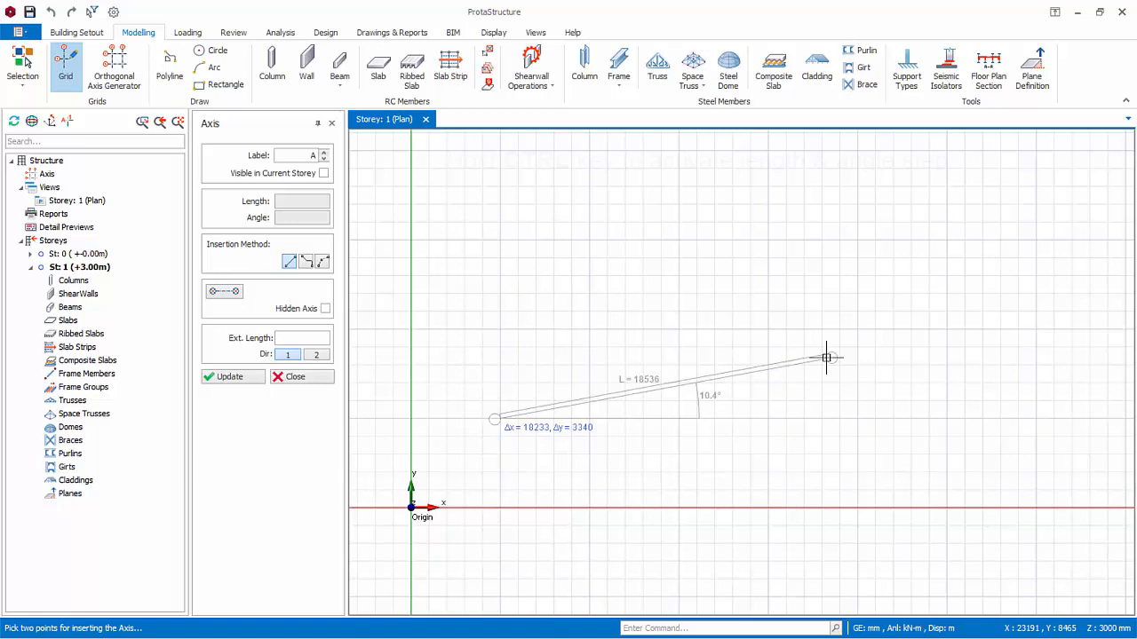
pyautogui.press('ctrl')
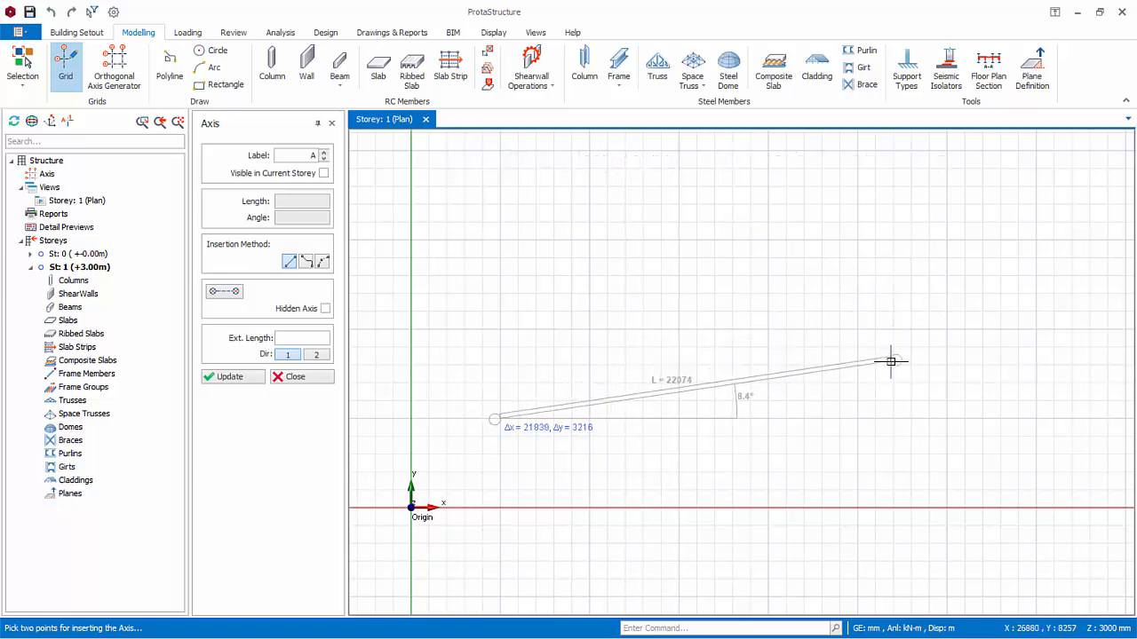
pyautogui.click(946, 419)
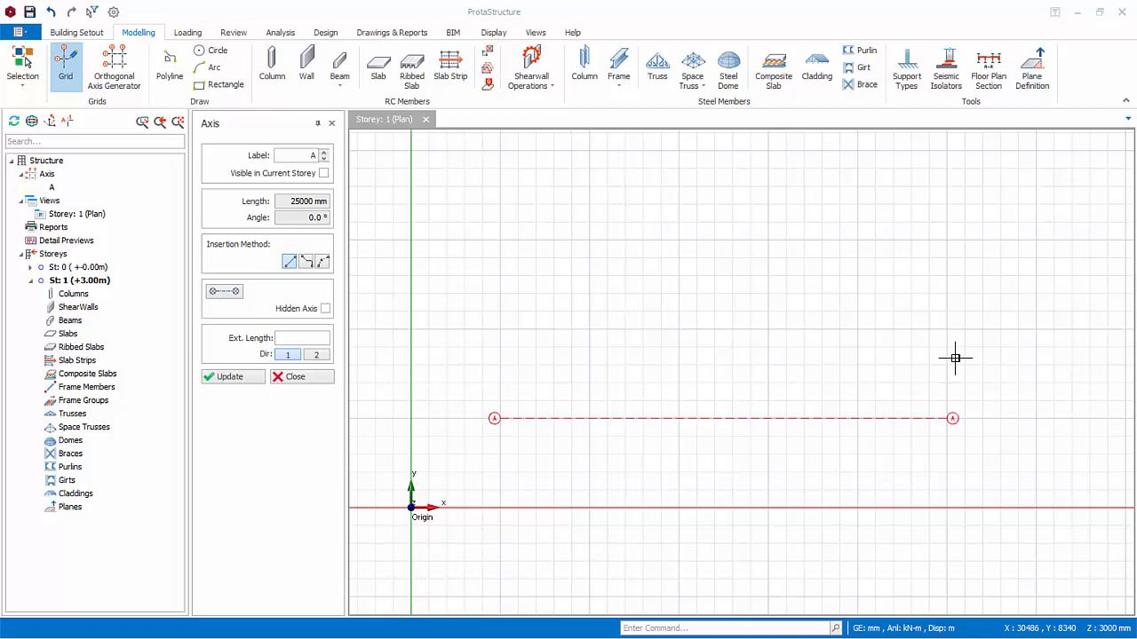
# - Draw a second axis above the first axis's start, with length 20000 mm and angle 5°
pyautogui.click(500, 330)
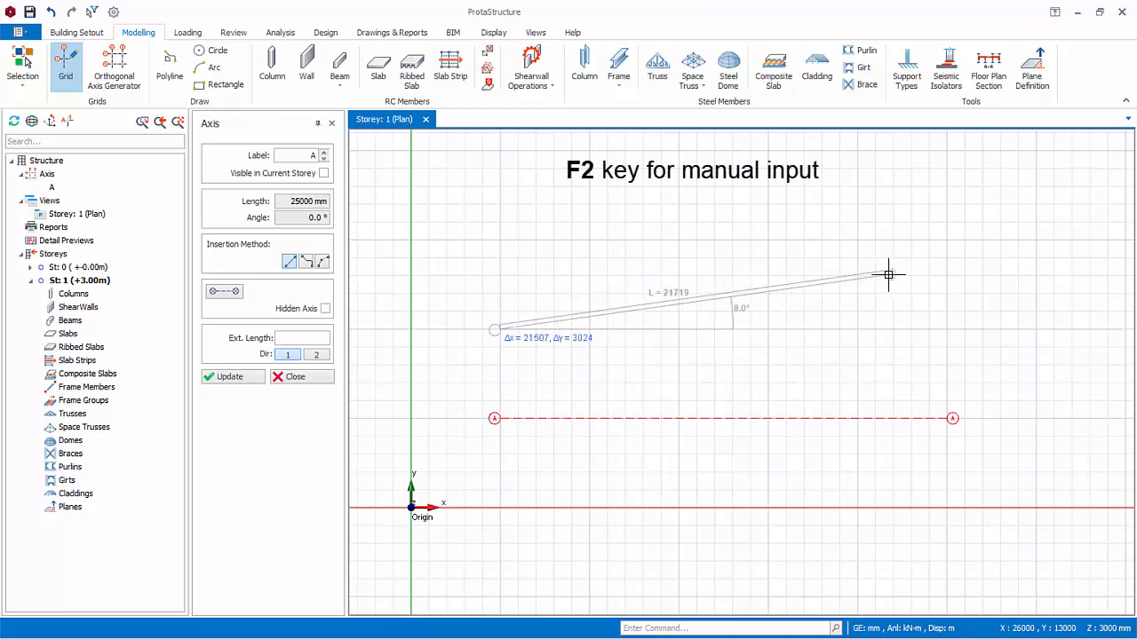
pyautogui.press('F2')
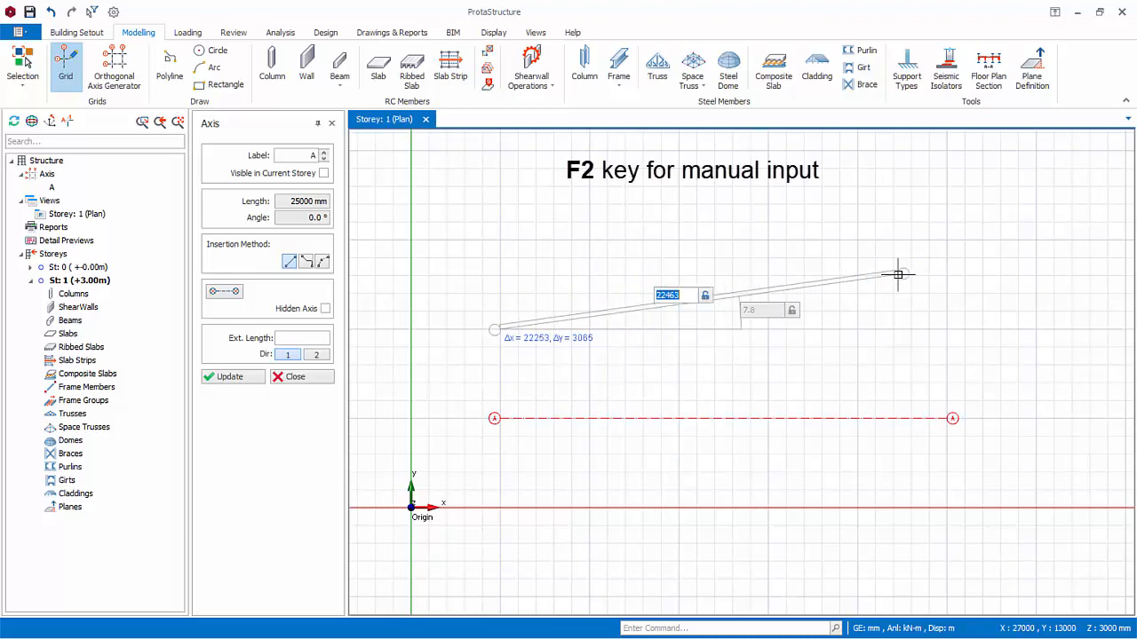
pyautogui.write('20000')
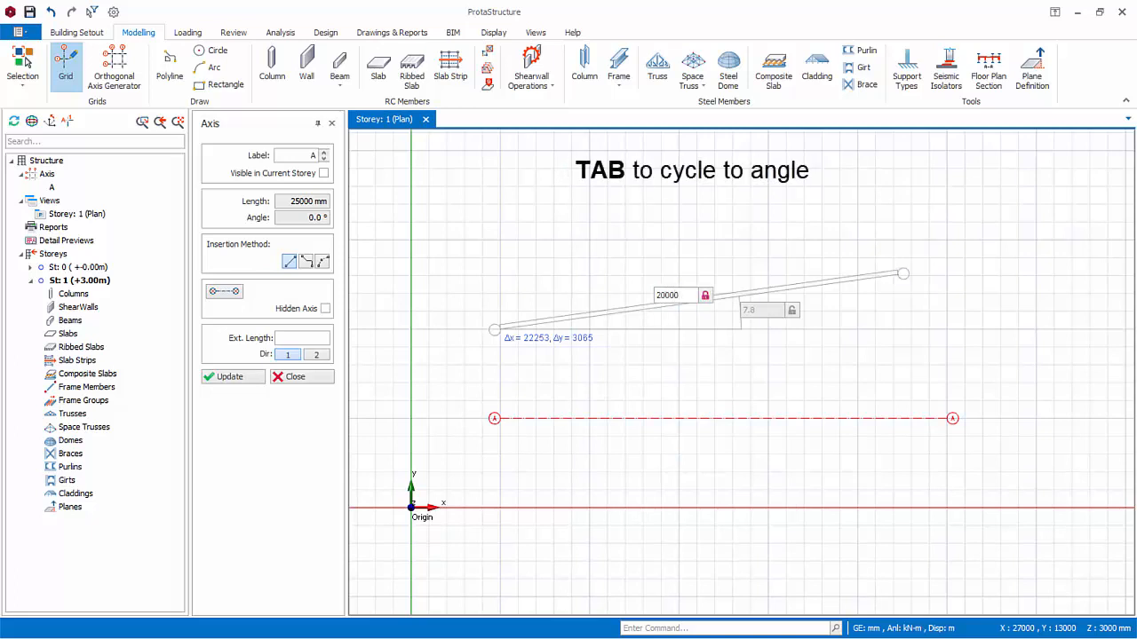
pyautogui.press('Tab')
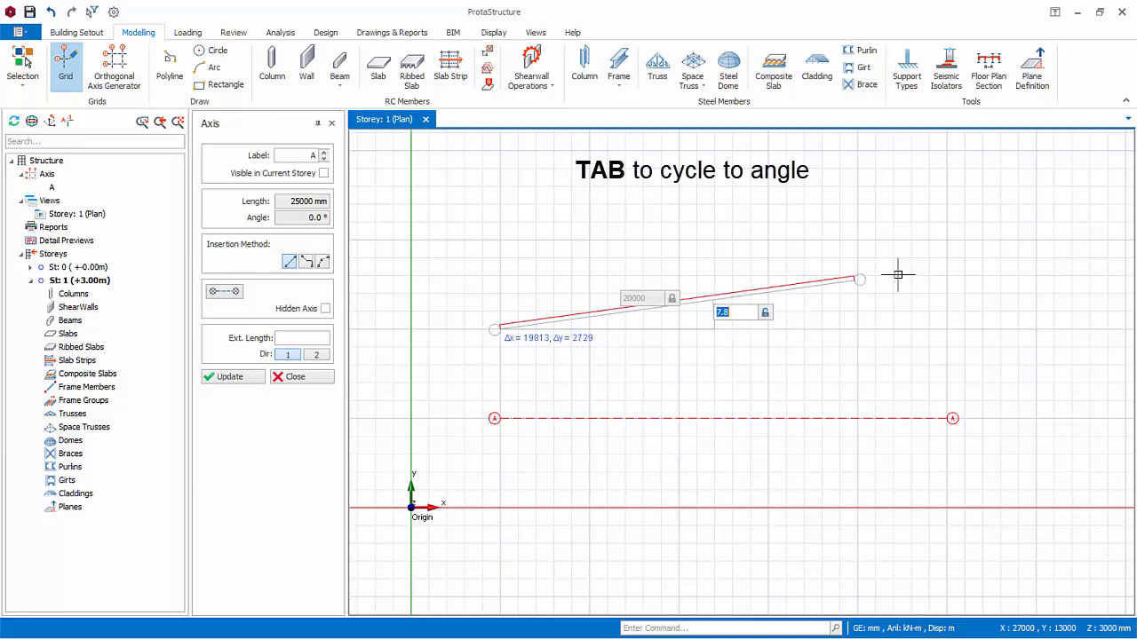
pyautogui.write('5')
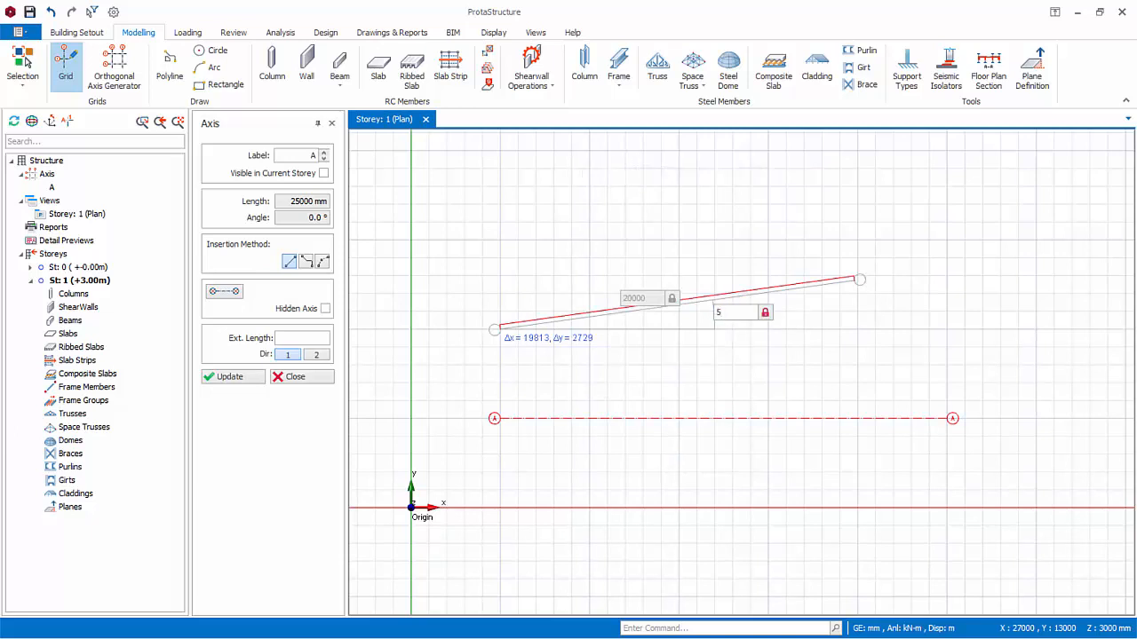
pyautogui.press('Return')
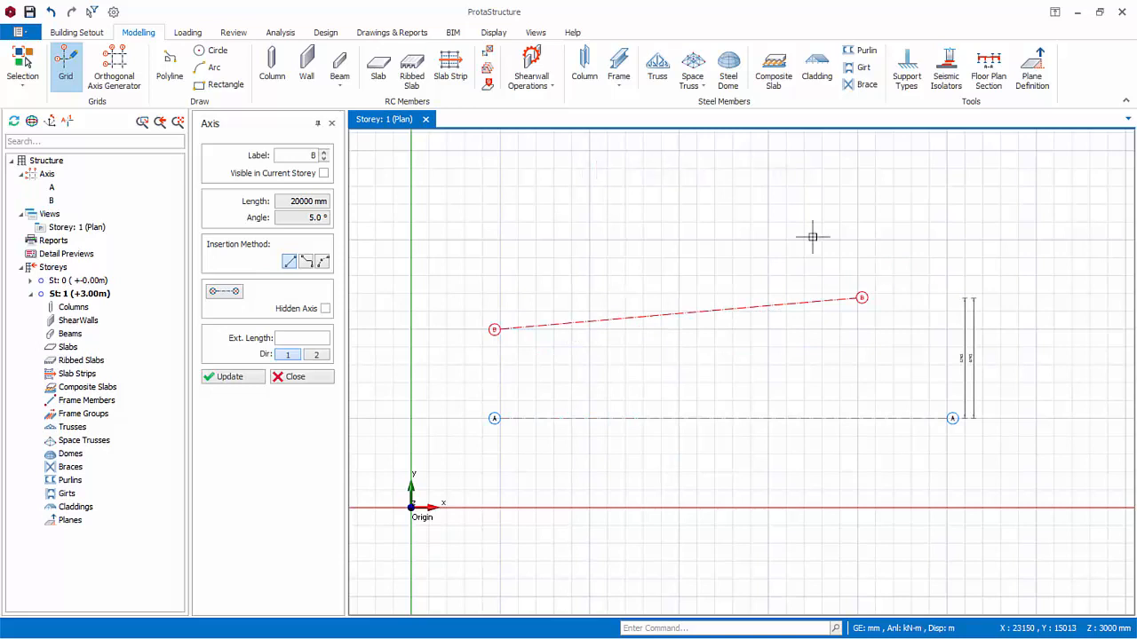
# - Draw a third axis above the second, defining its end point by the relative offsets 20000,1000
pyautogui.moveTo(755, 272); pyautogui.dragTo(754, 340, button='middle')
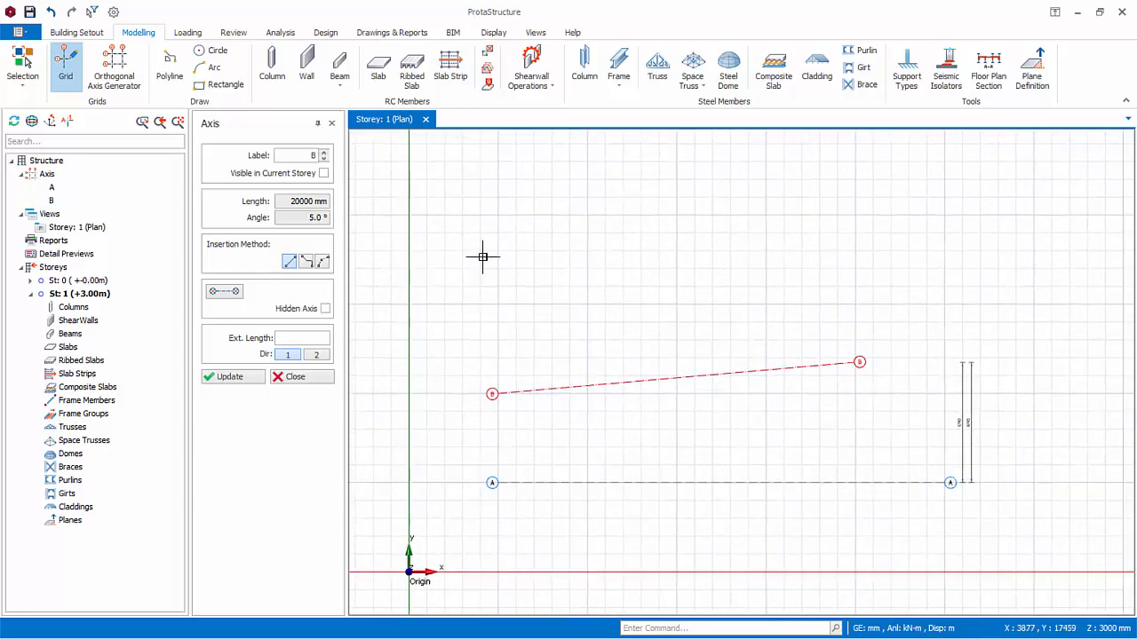
pyautogui.click(497, 305)
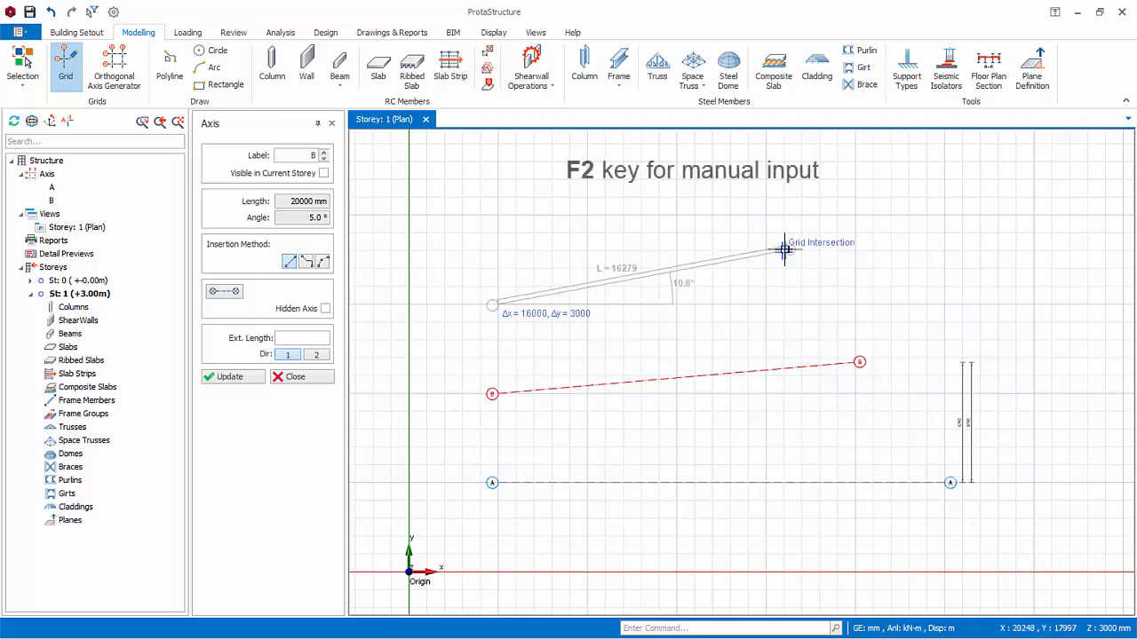
pyautogui.press('F2')
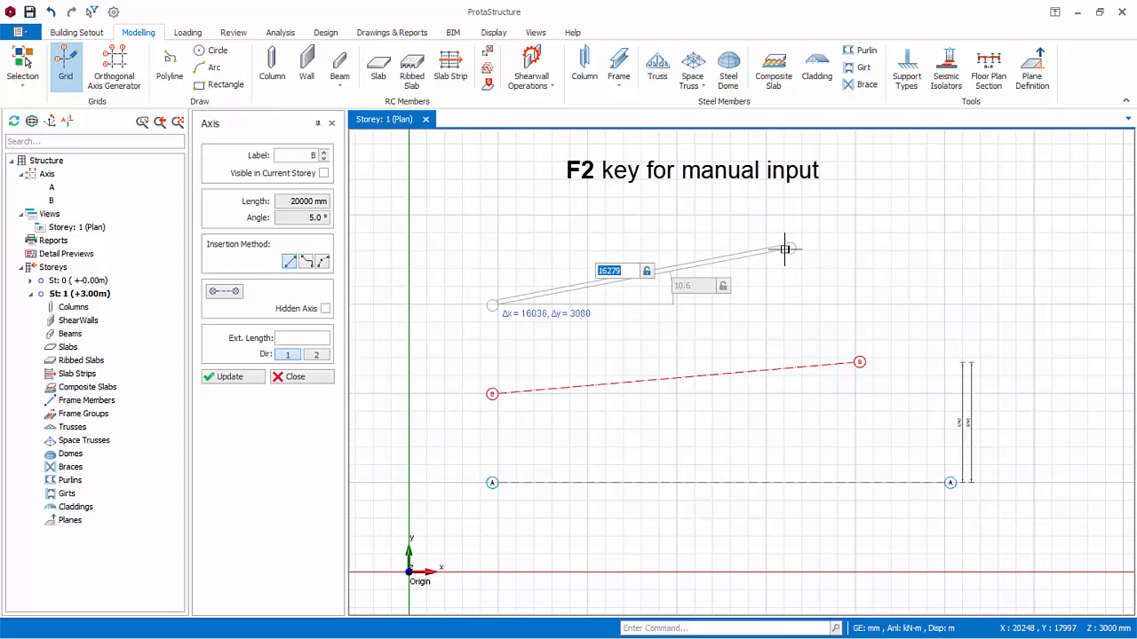
pyautogui.write('2')
pyautogui.write('0000,')
pyautogui.write('1000')
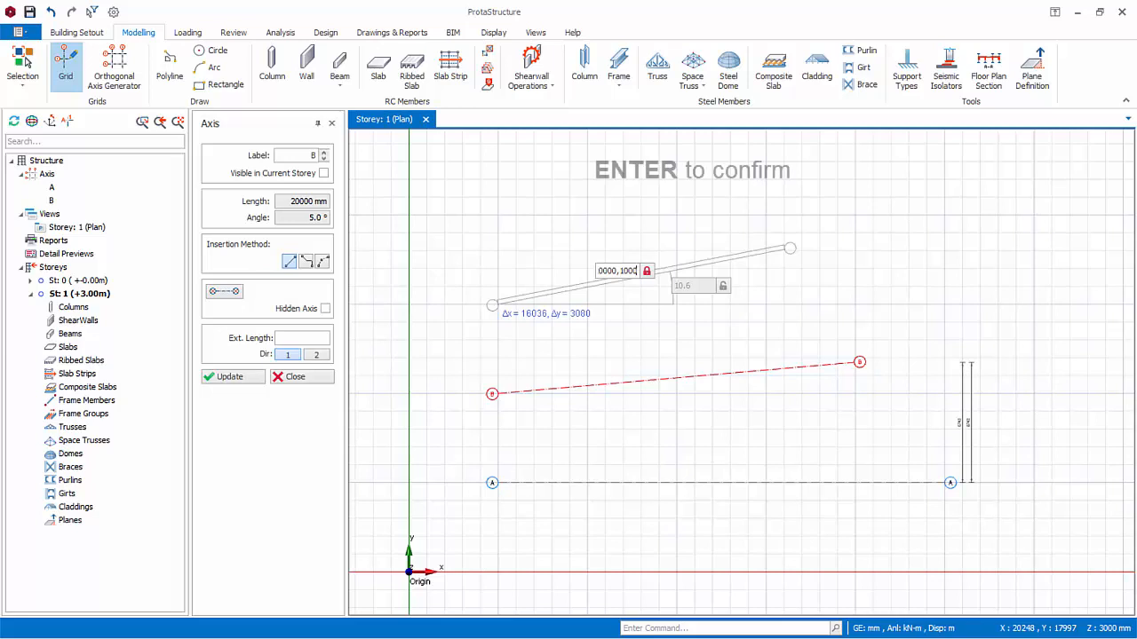
pyautogui.press('Return')
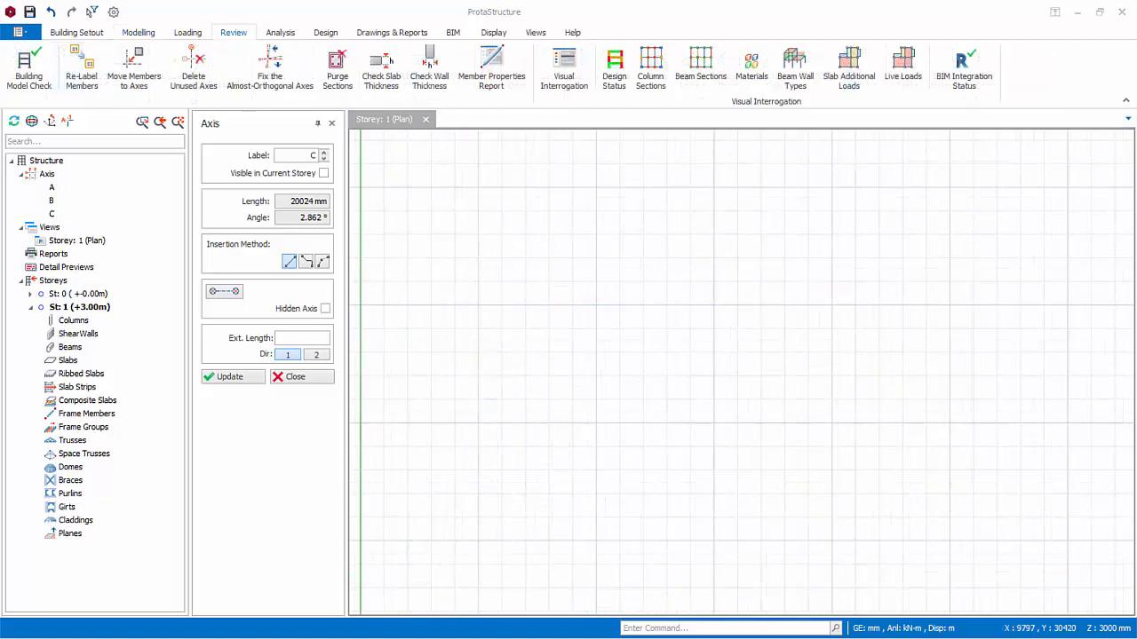
# - Draw a multi-segment axis that rises at 45°, runs horizontally for 10000 mm and slopes back down to its starting level
pyautogui.click(305, 262)
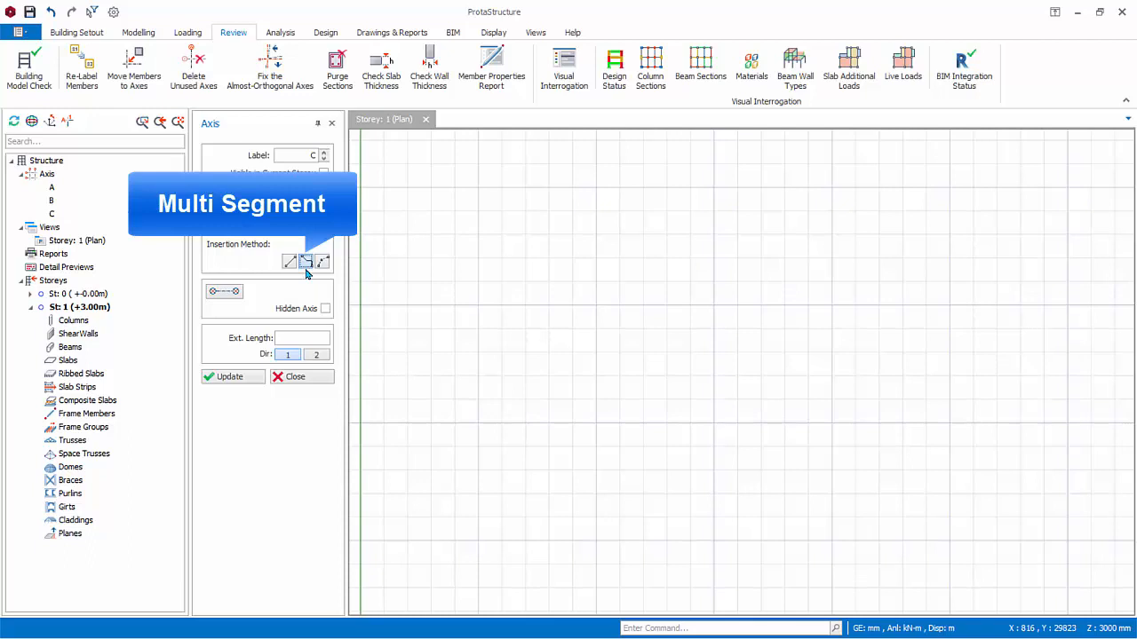
pyautogui.click(477, 424)
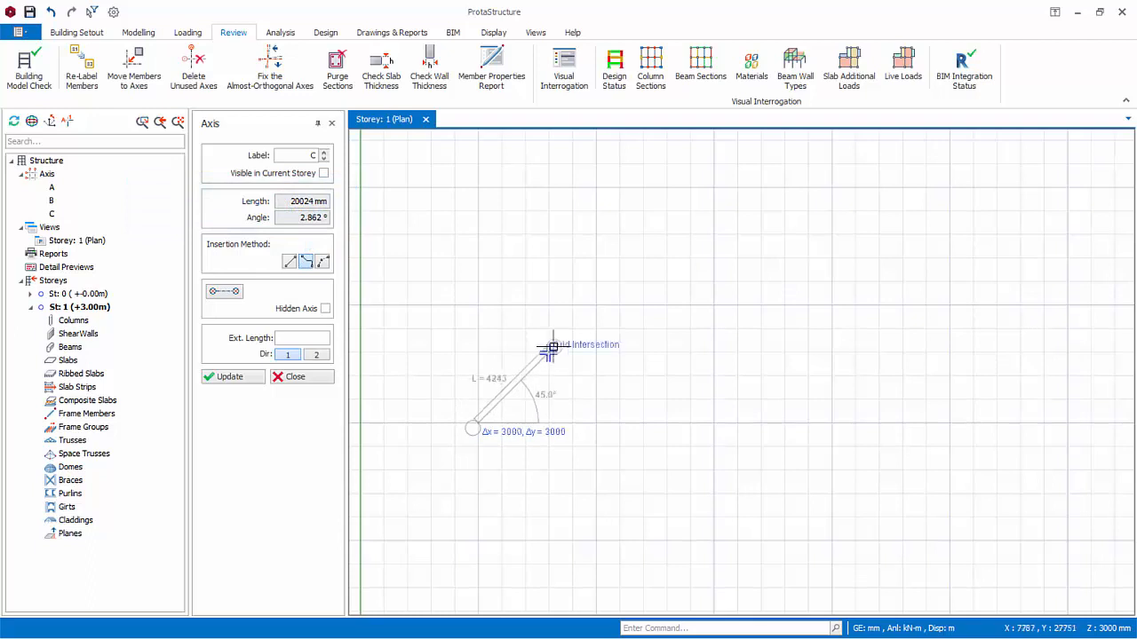
pyautogui.click(596, 305)
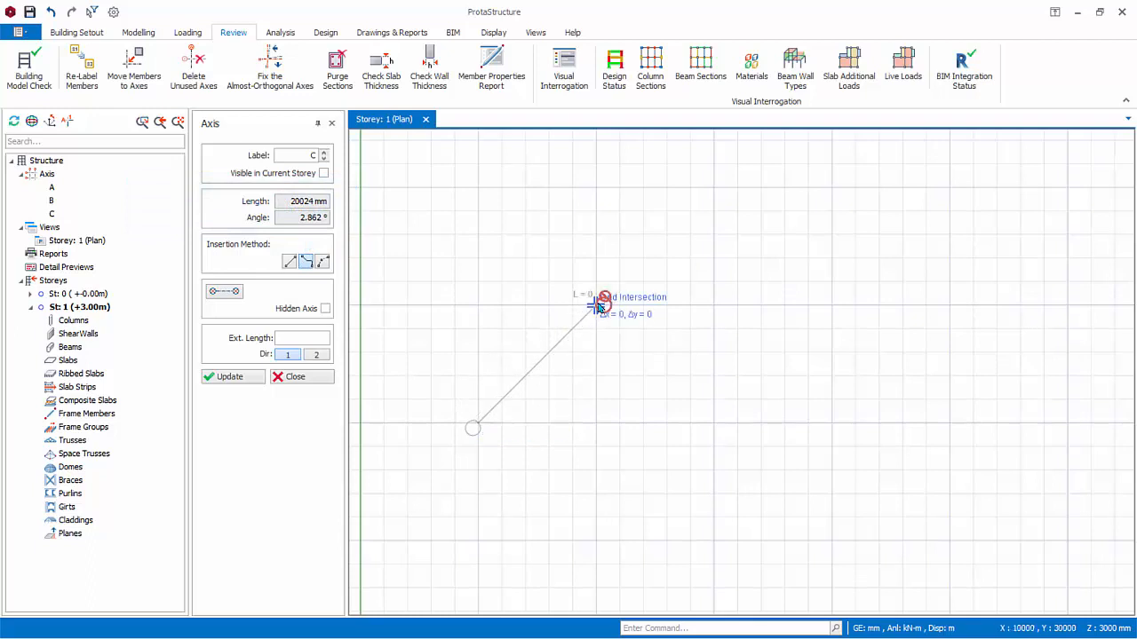
pyautogui.click(832, 304)
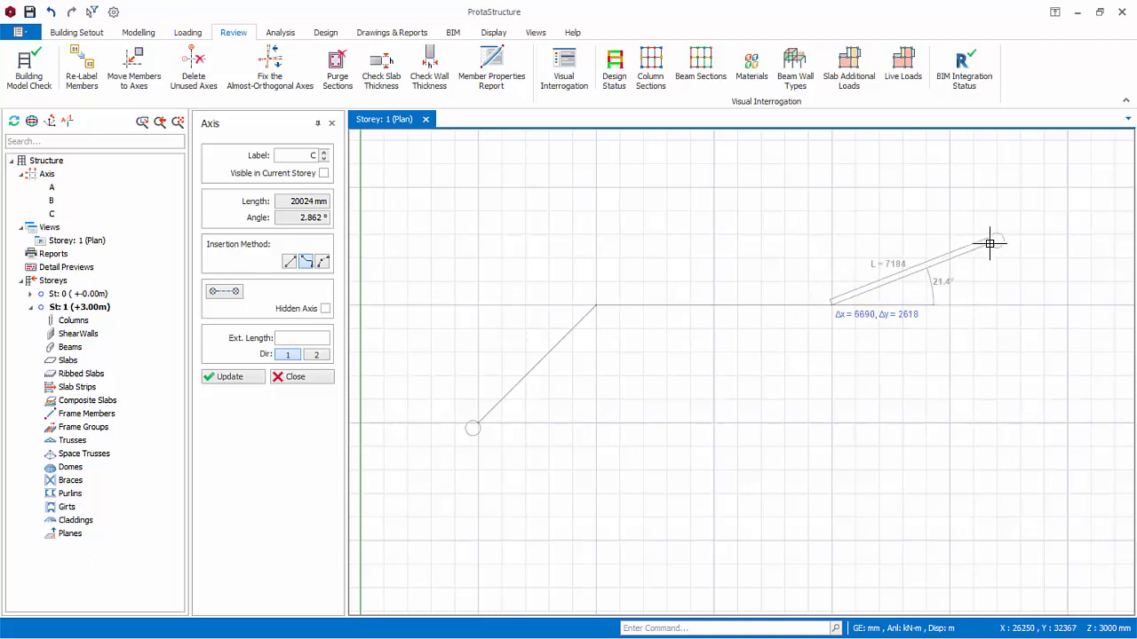
pyautogui.press('Escape')
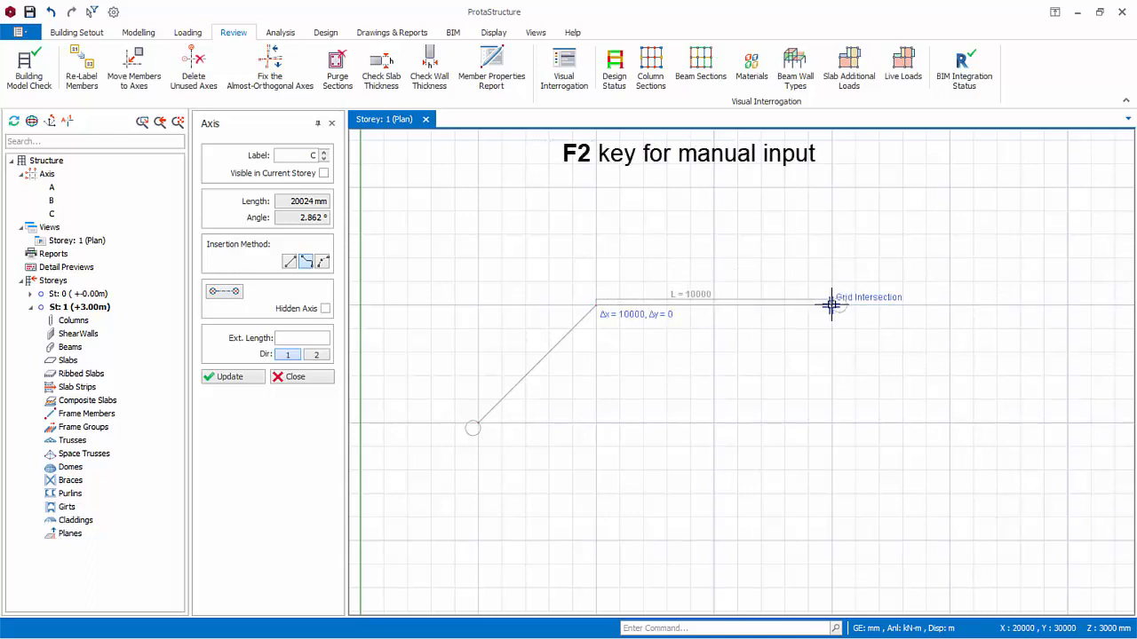
pyautogui.press('F2')
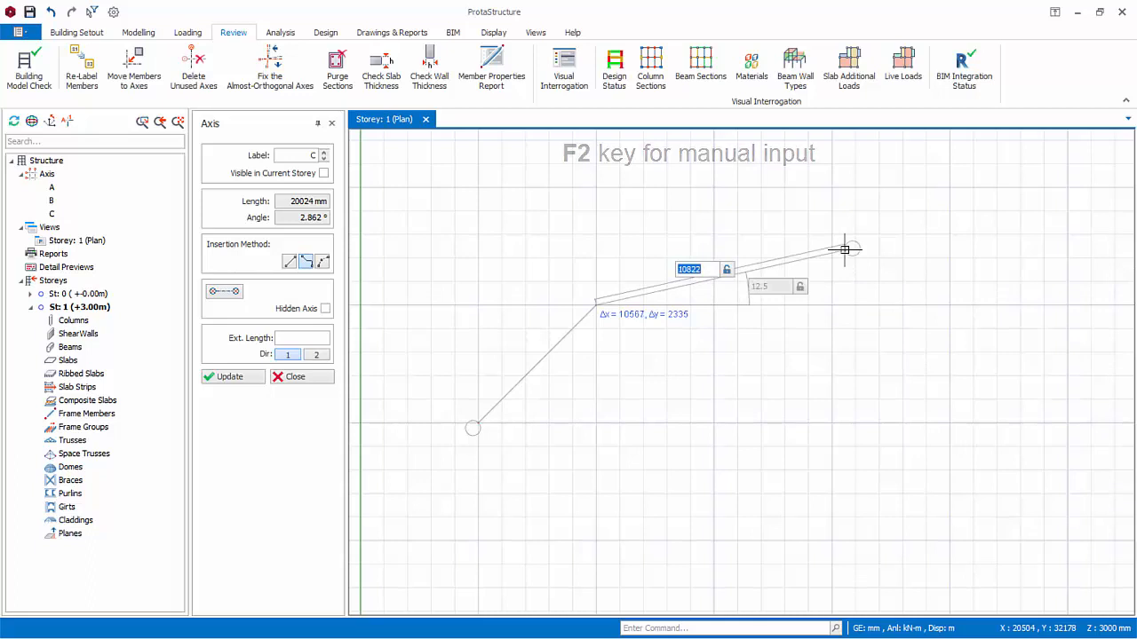
pyautogui.press('Tab')
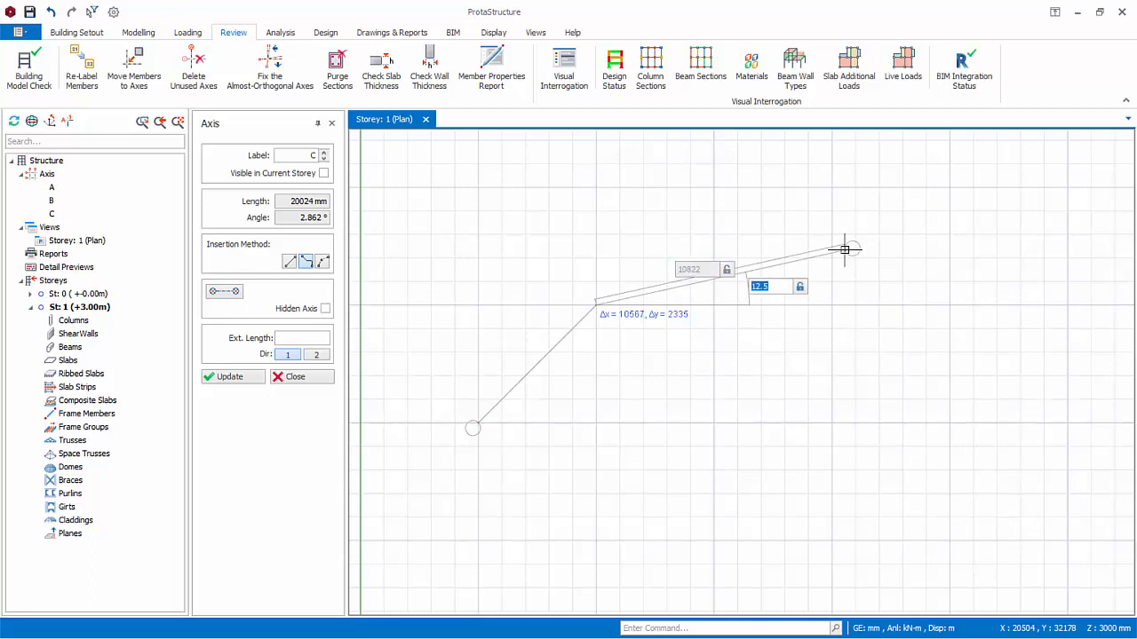
pyautogui.click(832, 305)
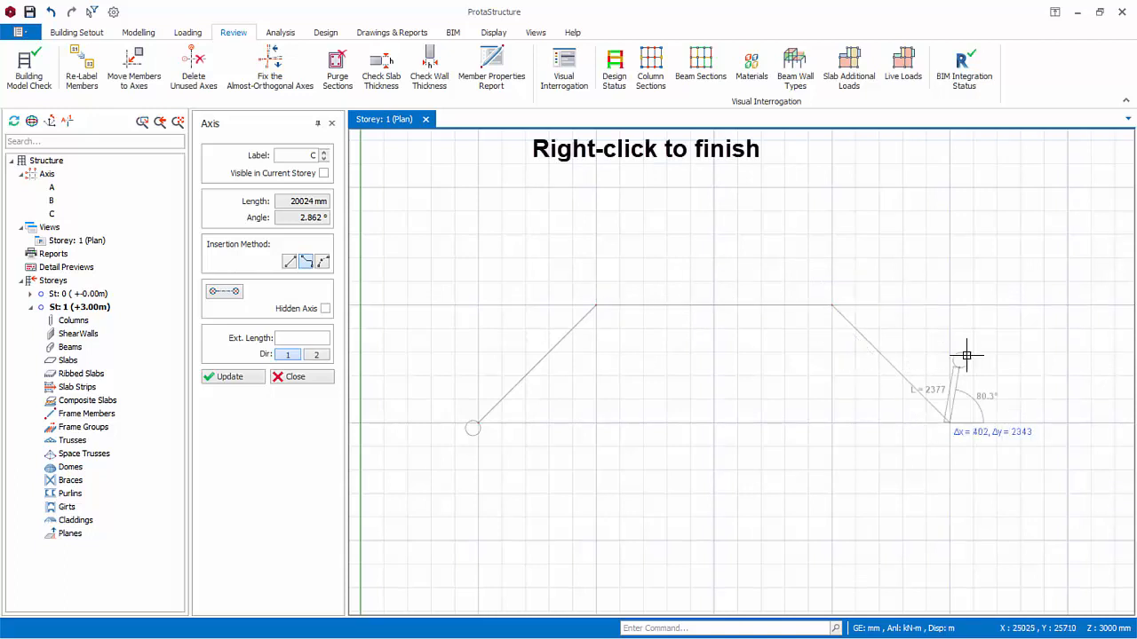
pyautogui.click(995, 350)
pyautogui.rightClick(995, 351)
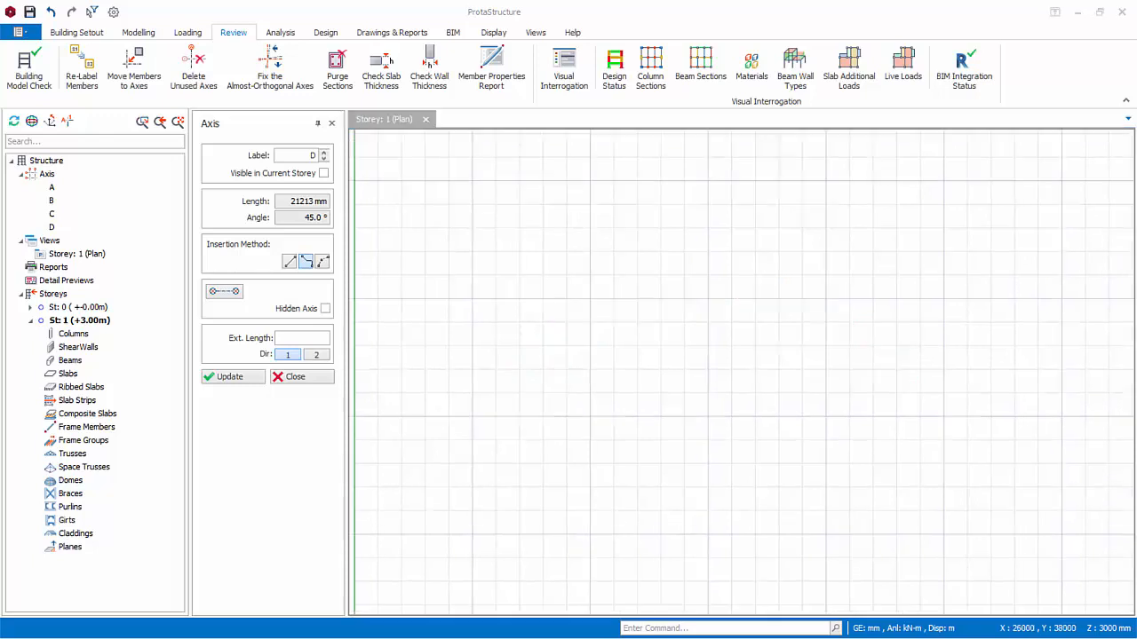
# - Draw a curved axis over a near-horizontal chord spanning three major grid squares, with an arc rise of 3000 mm
pyautogui.click(322, 262)
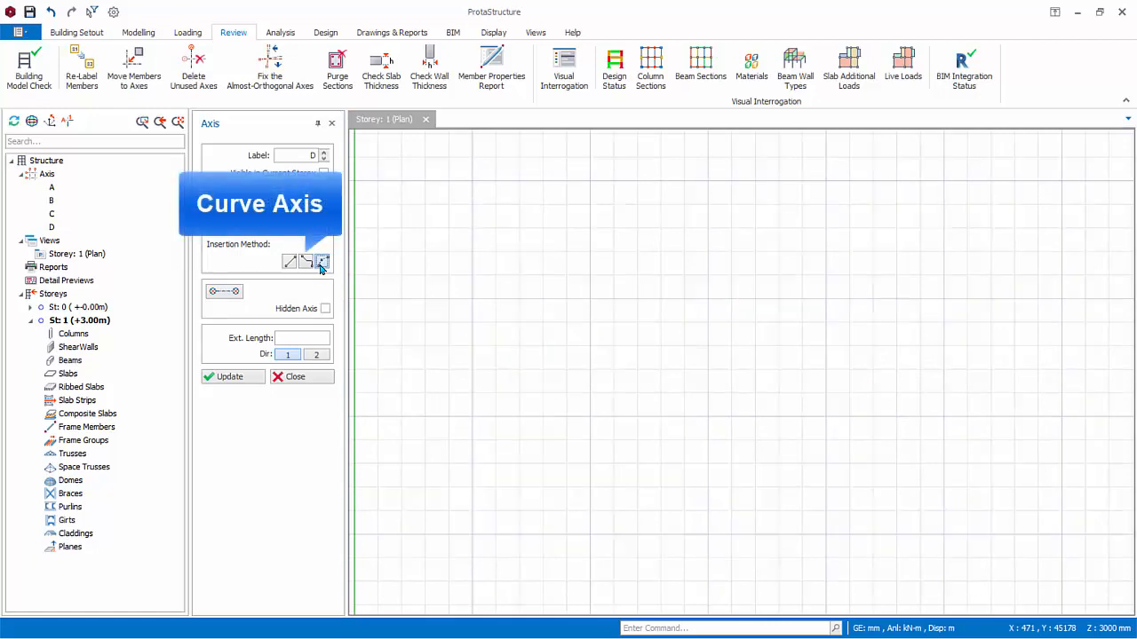
pyautogui.click(471, 416)
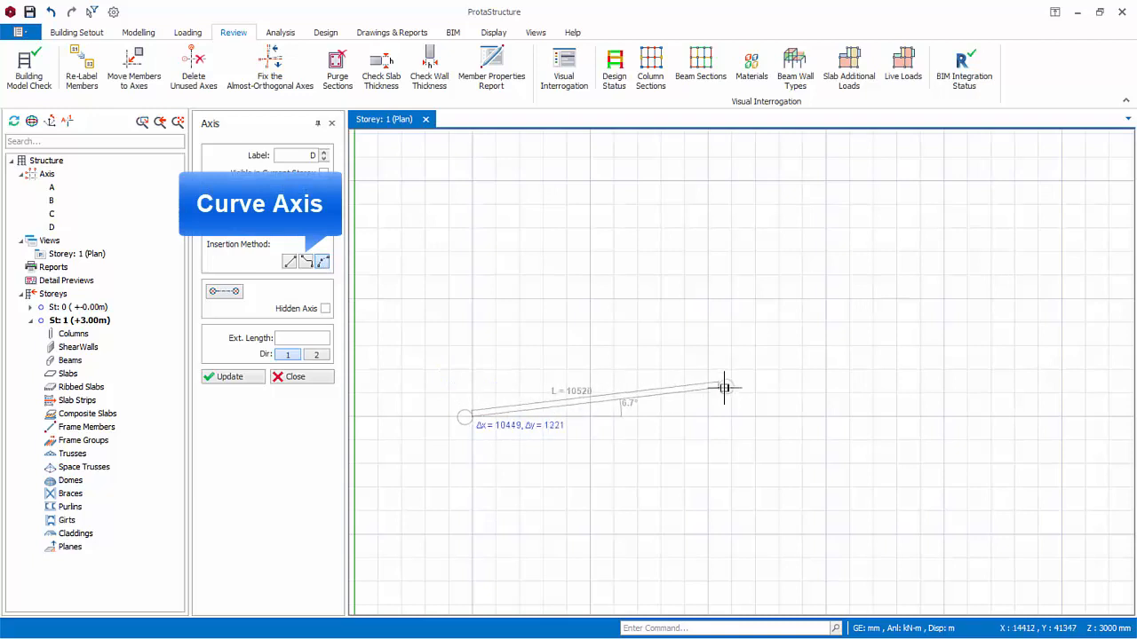
pyautogui.click(828, 413)
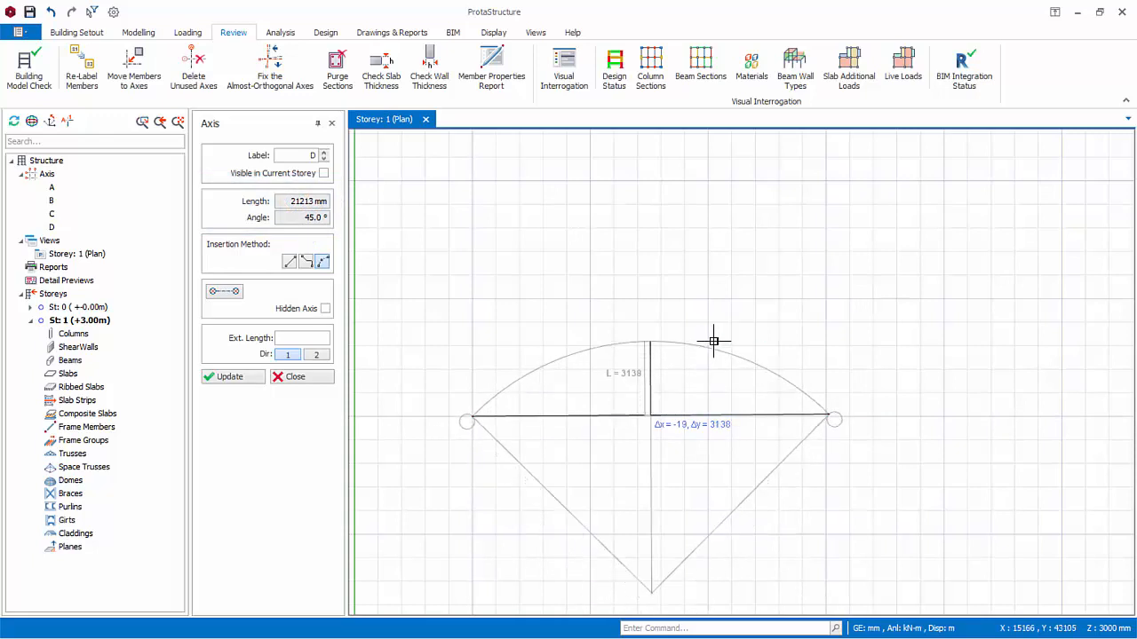
pyautogui.press('F2')
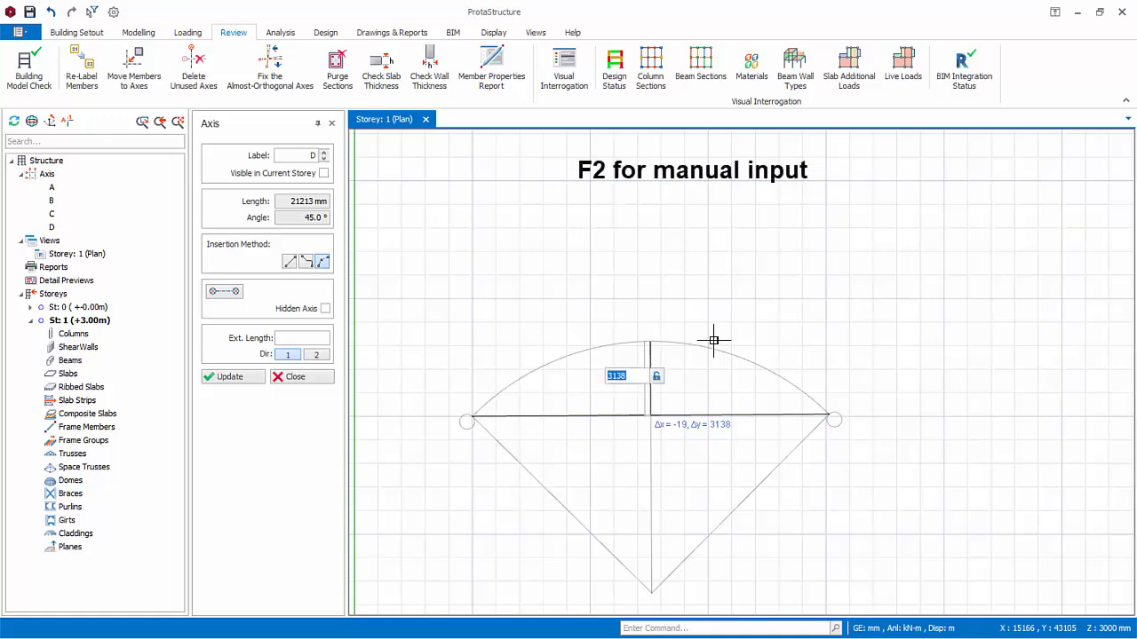
pyautogui.write('3000')
pyautogui.press('Return')
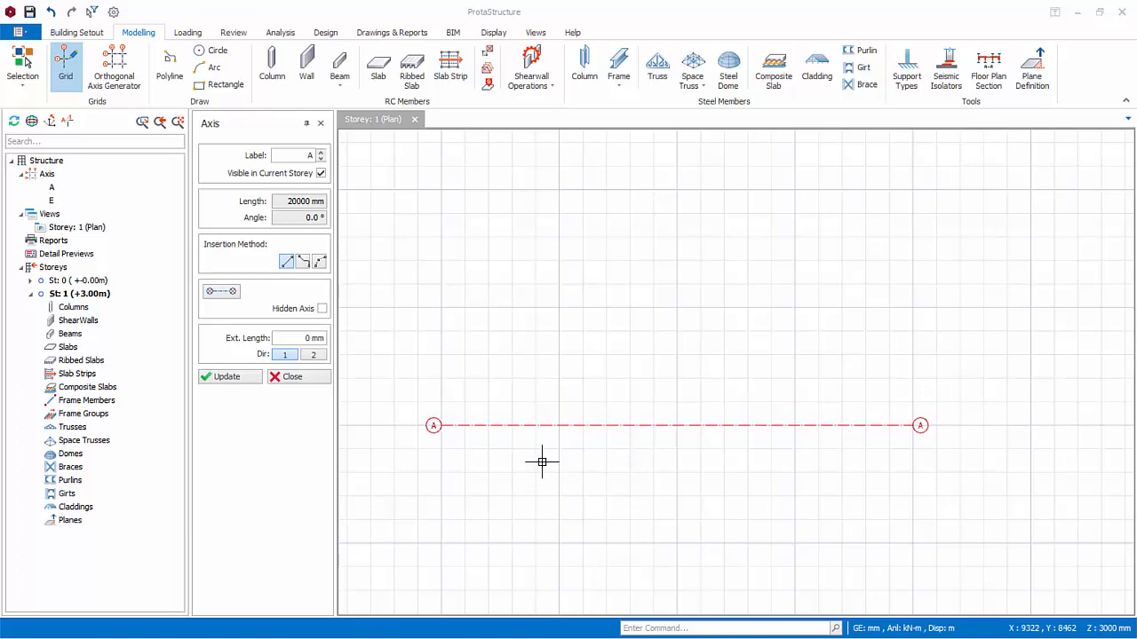
# - Finish axis insertion and offset axis A 3000 mm upward to create a parallel axis
pyautogui.click(298, 376)
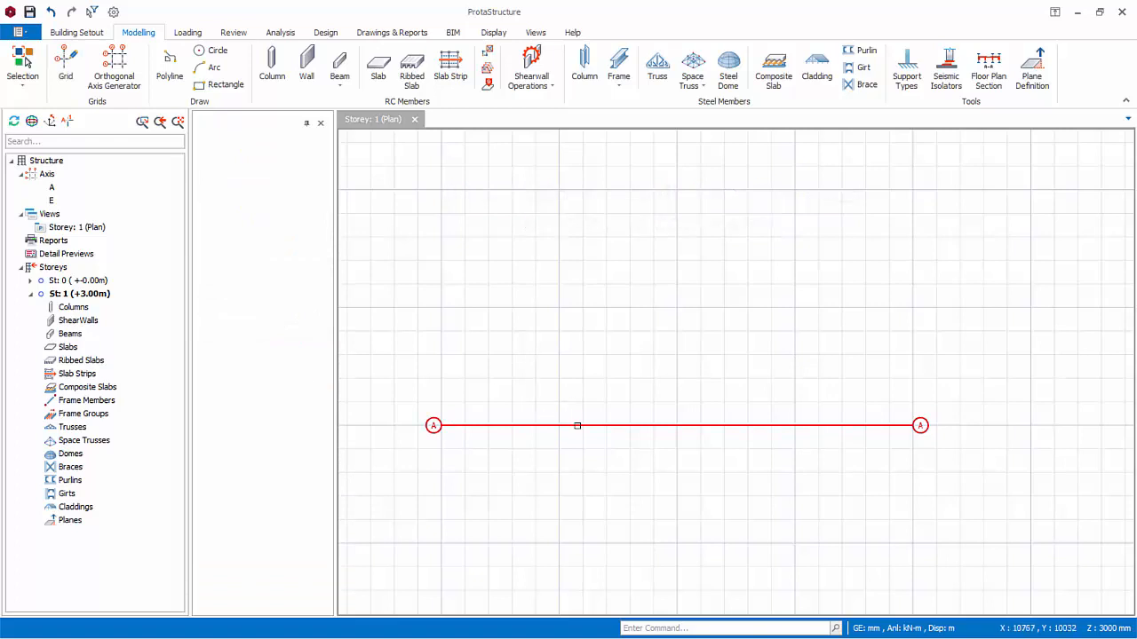
pyautogui.click(766, 425)
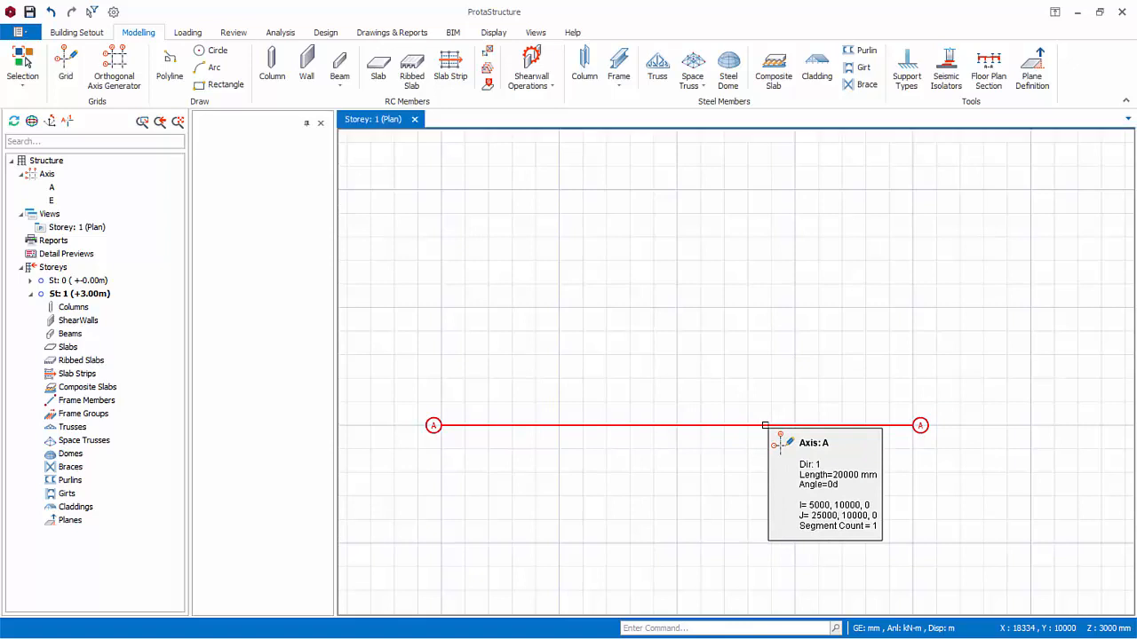
pyautogui.rightClick(778, 308)
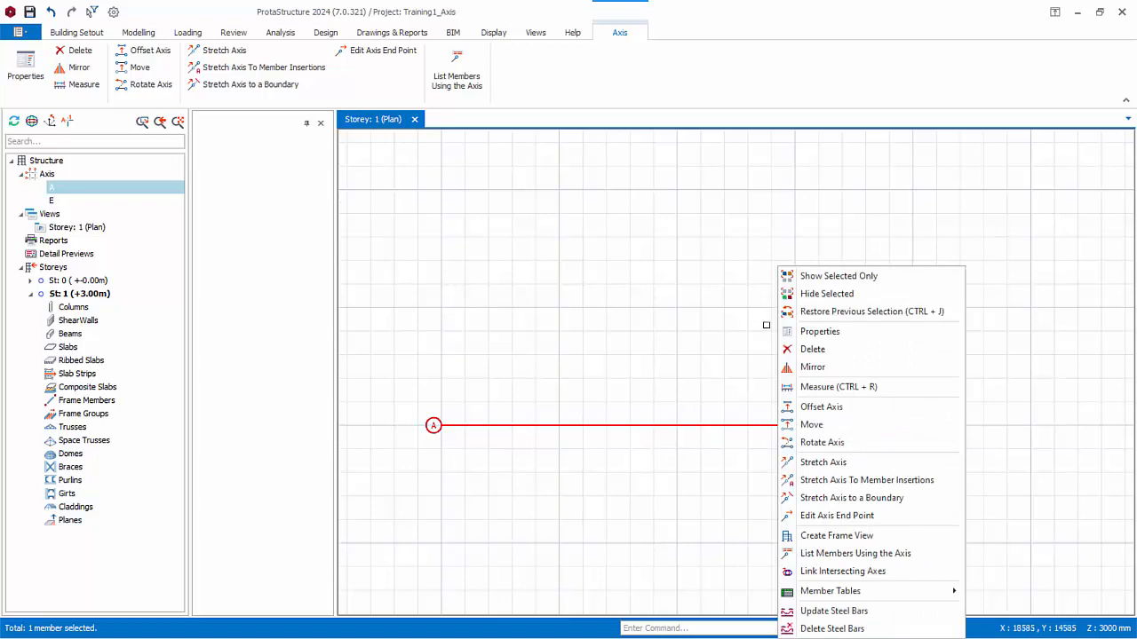
pyautogui.click(819, 409)
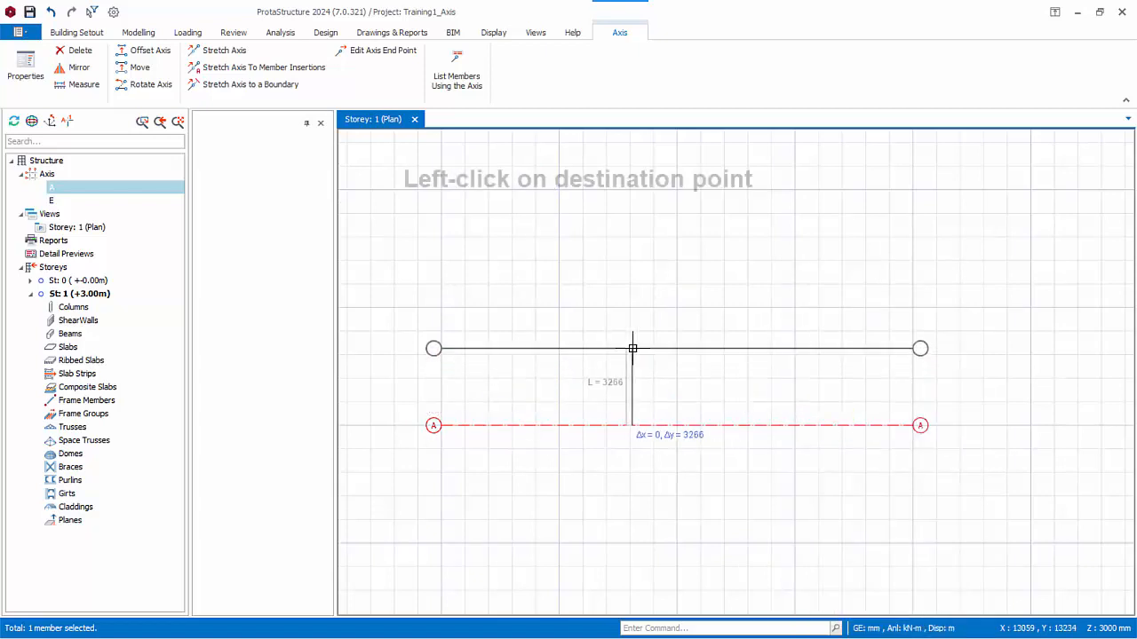
pyautogui.click(677, 355)
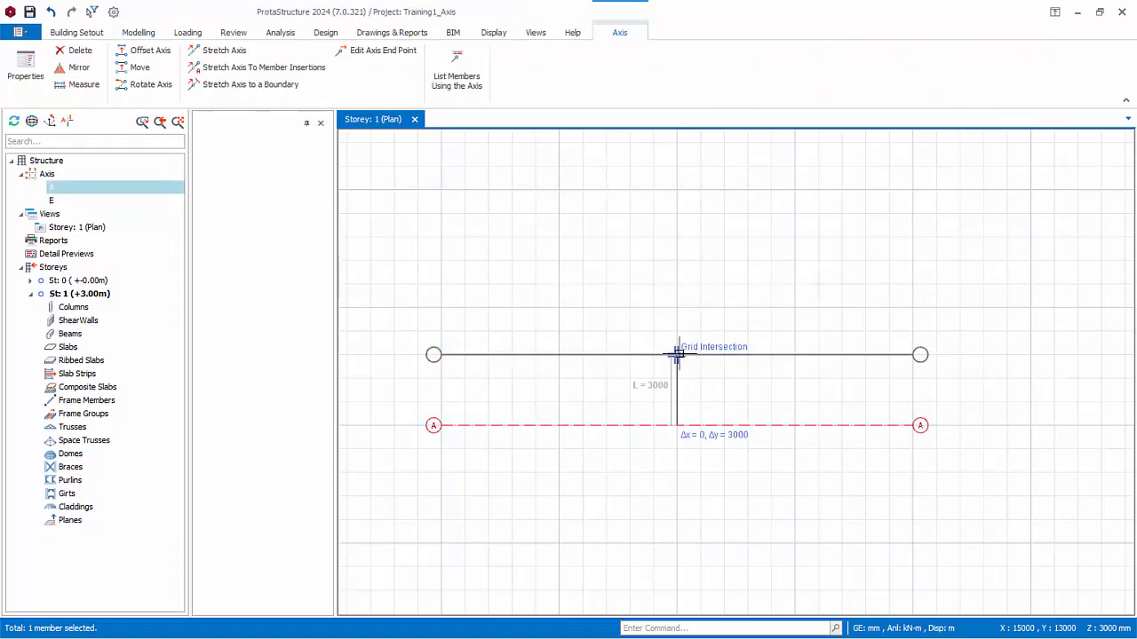
pyautogui.click(677, 354)
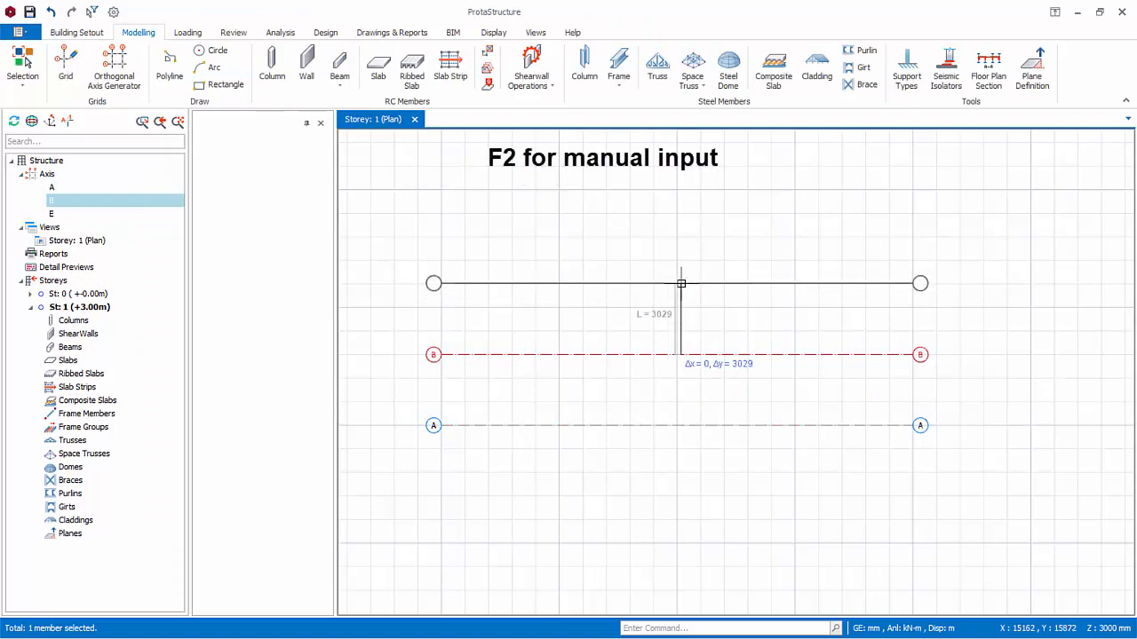
# - Offset axis B upward by an entered distance of 3000 mm and end the offset operation
pyautogui.press('F2')
pyautogui.write('3000')
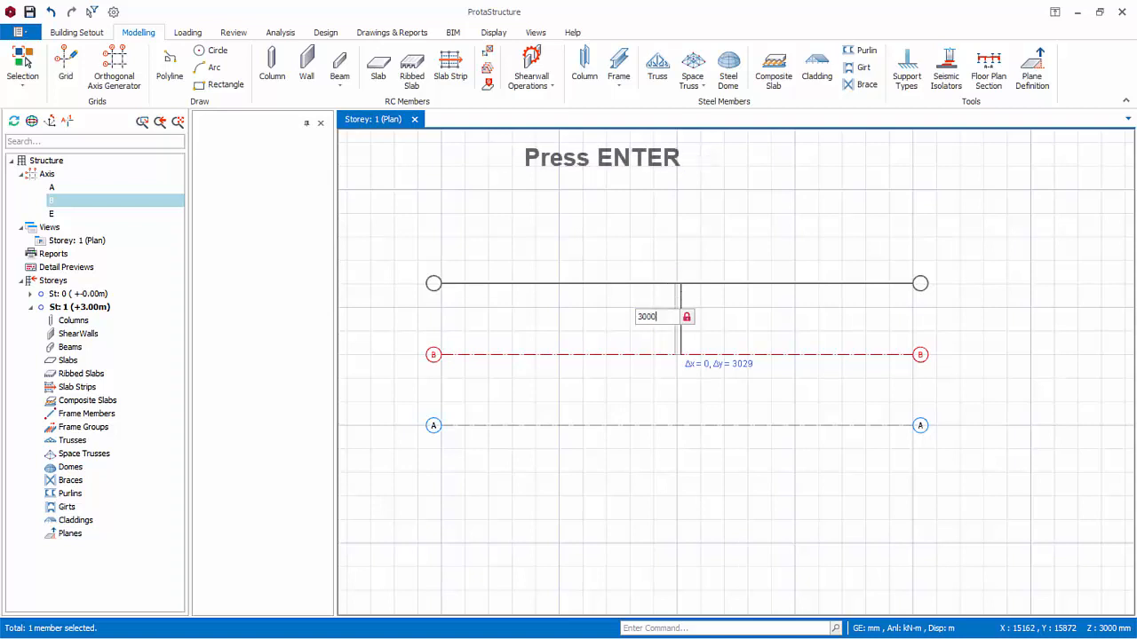
pyautogui.press('Return')
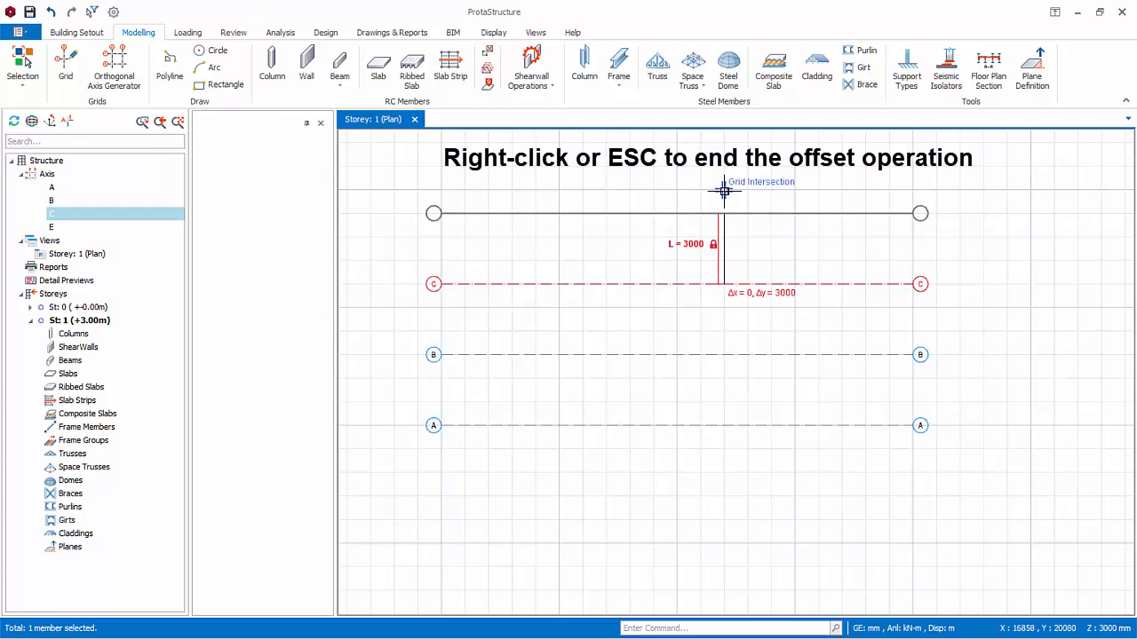
pyautogui.rightClick(724, 191)
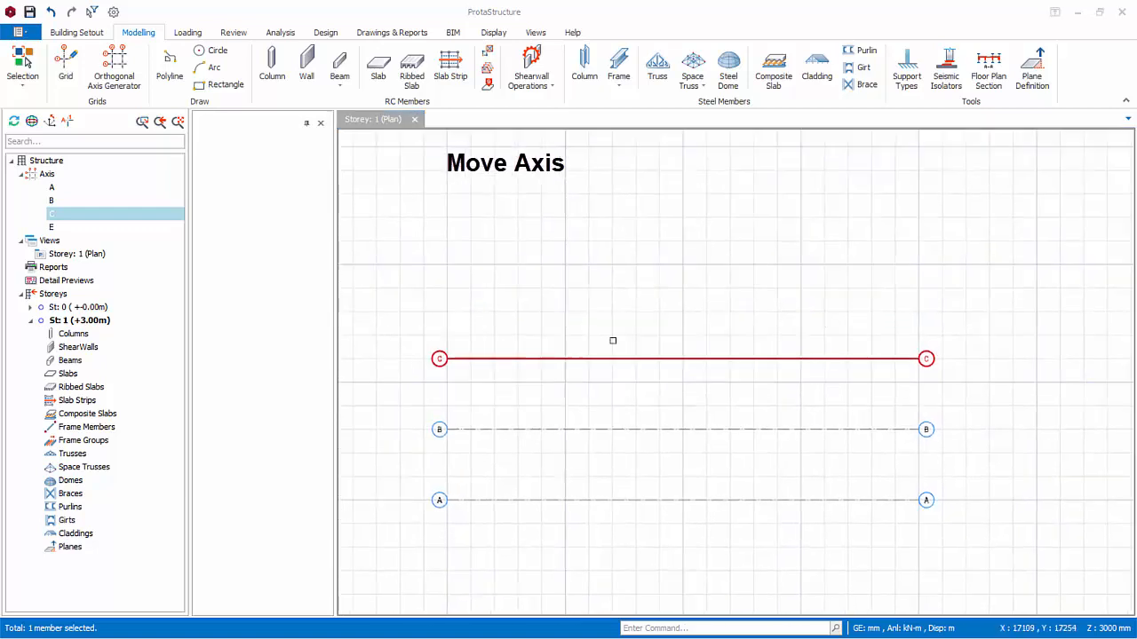
# - Move axis C upward, away from axis B, by an entered distance of 3000 mm
pyautogui.rightClick(653, 329)
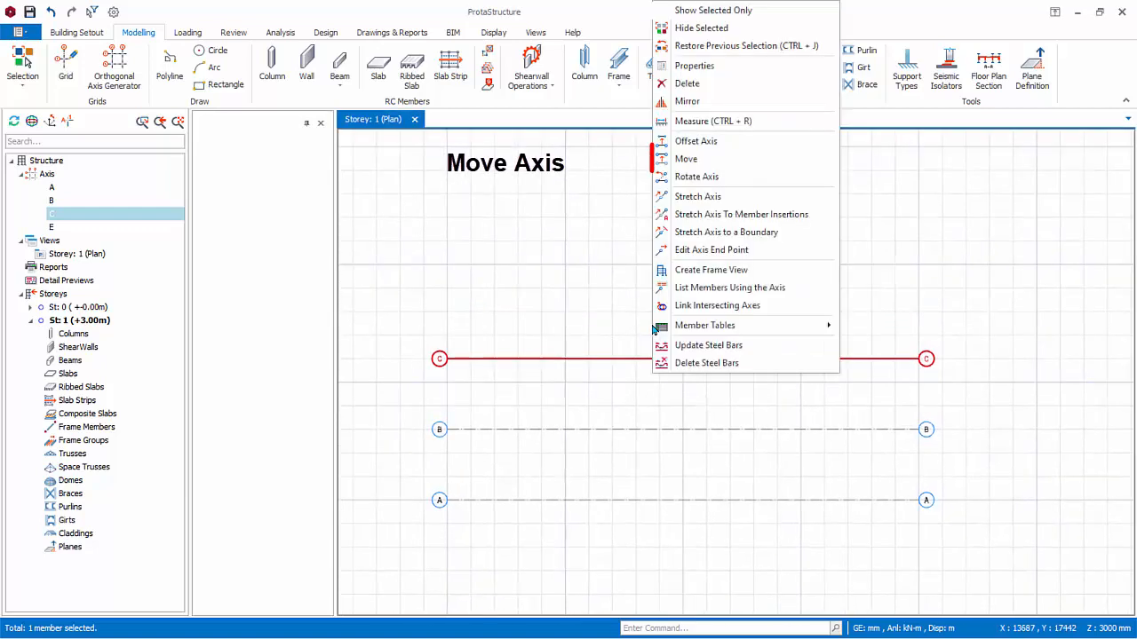
pyautogui.click(685, 158)
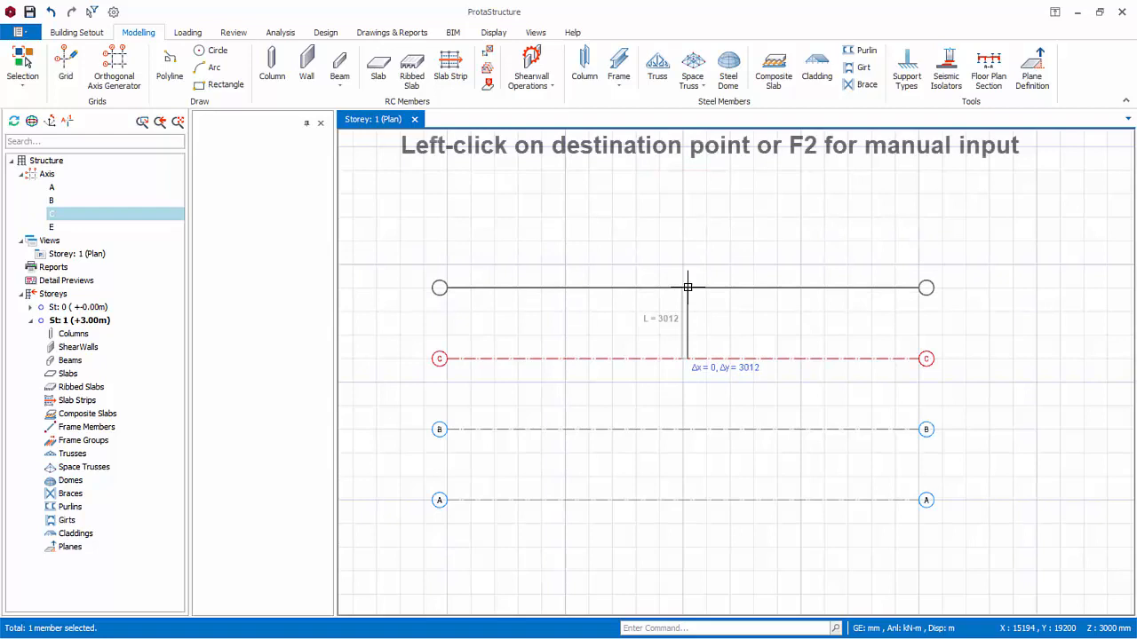
pyautogui.press('F2')
pyautogui.write('3000')
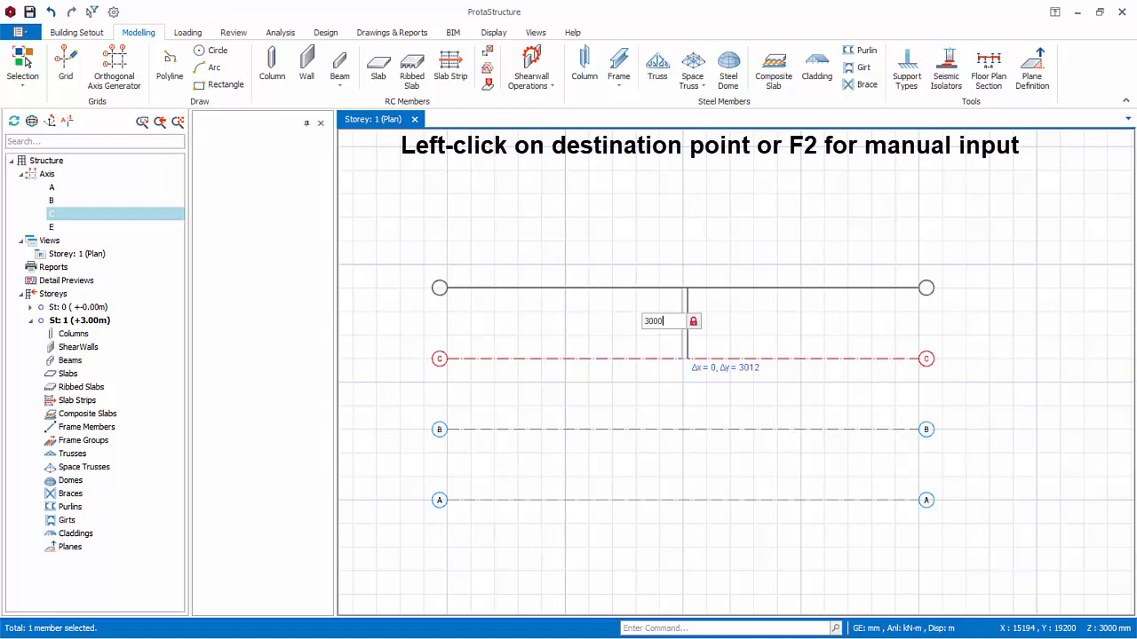
pyautogui.press('Return')
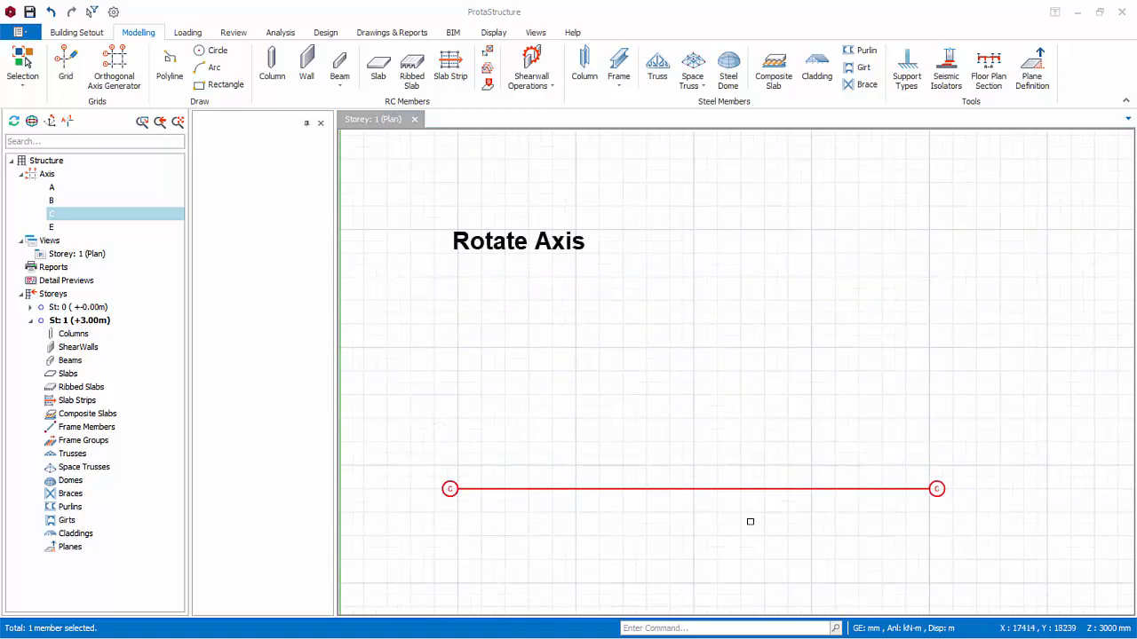
# - Rotate axis C by 5° about its left end point so that its right end rises
pyautogui.rightClick(708, 363)
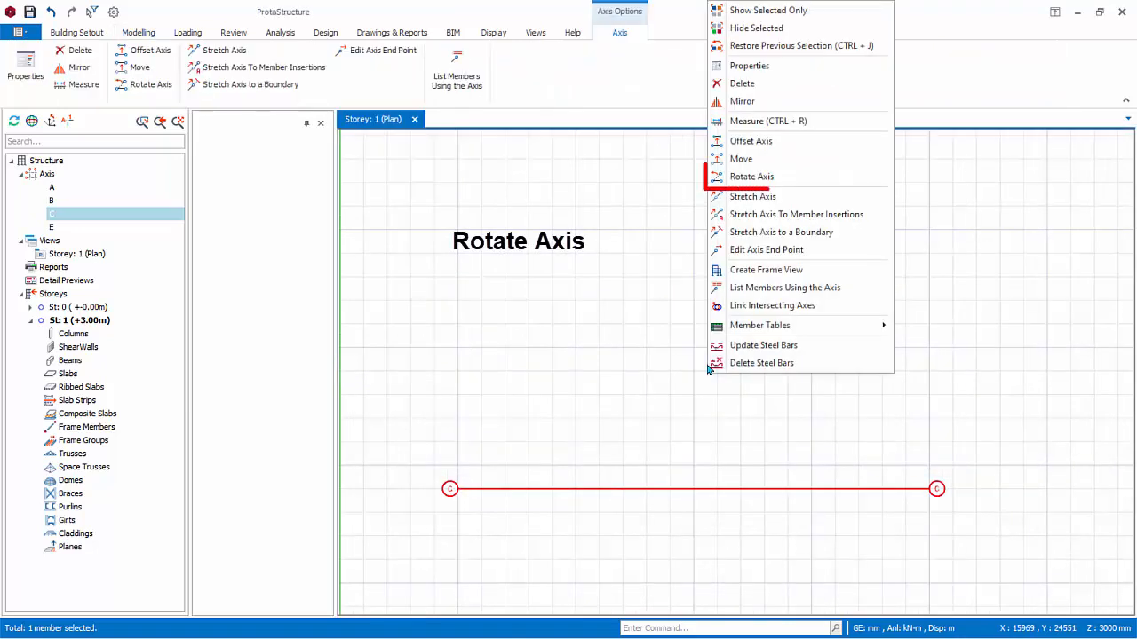
pyautogui.click(765, 181)
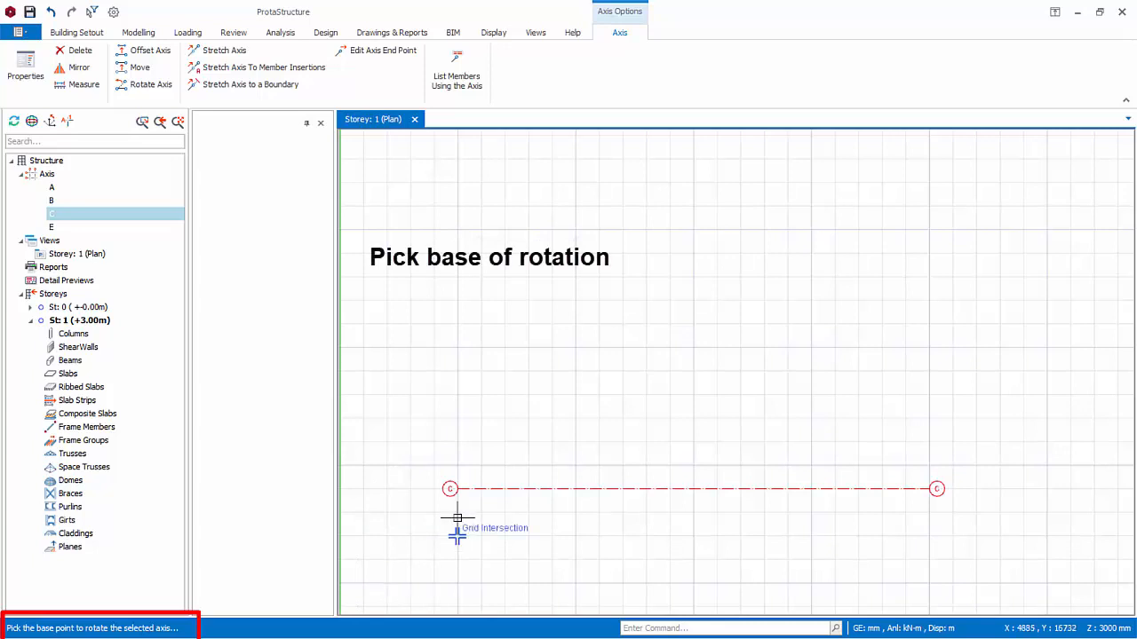
pyautogui.click(465, 487)
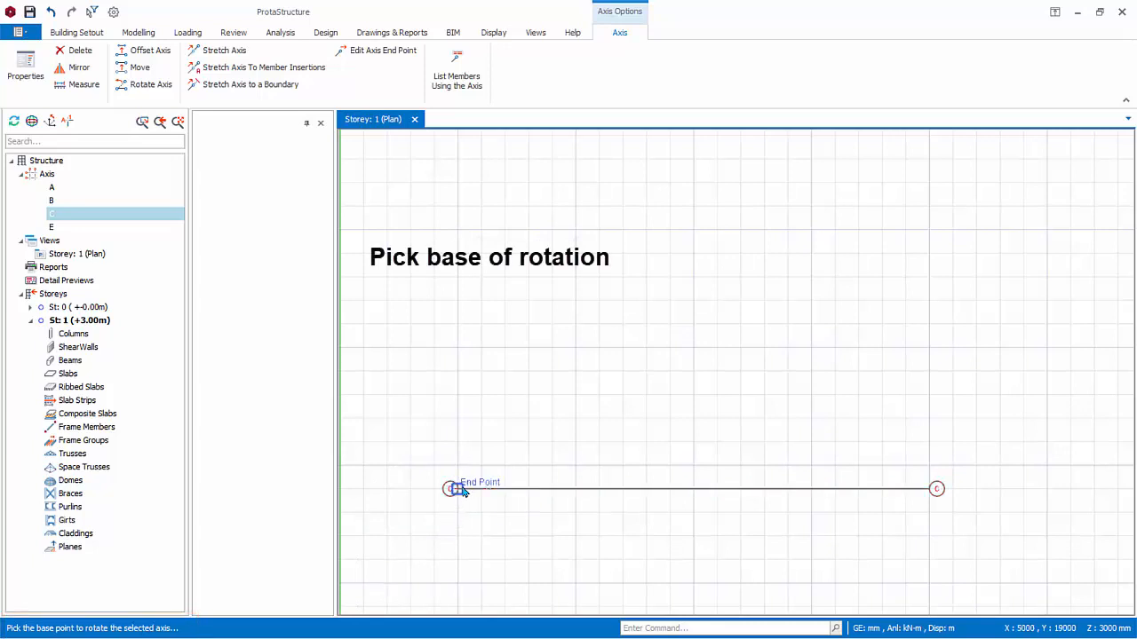
pyautogui.click(458, 490)
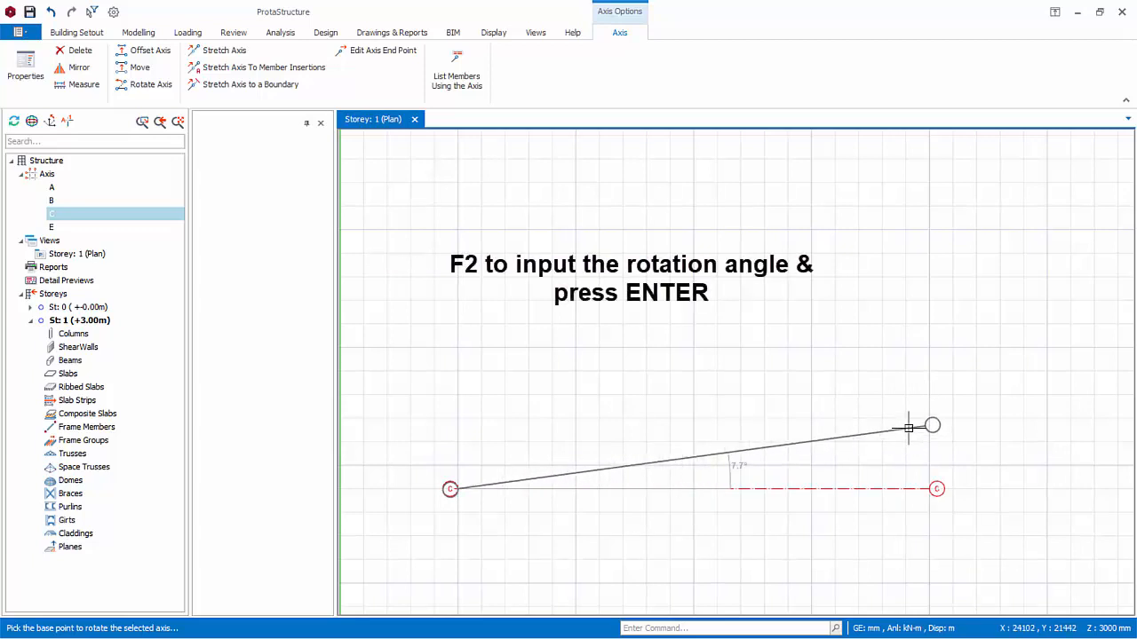
pyautogui.press('F2')
pyautogui.write('5')
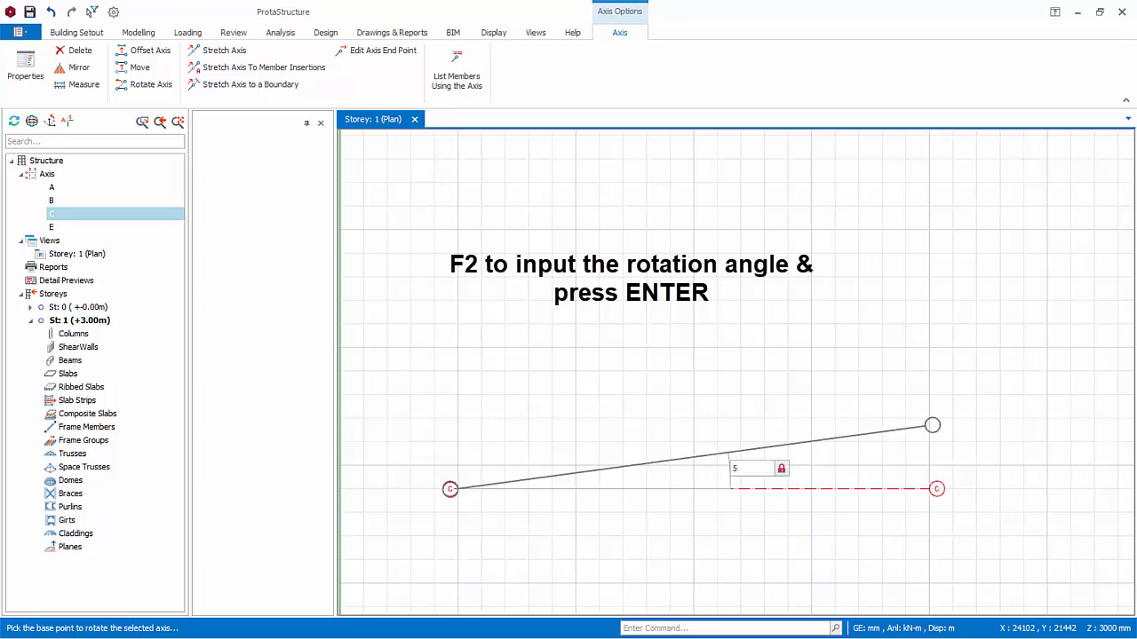
pyautogui.press('Return')
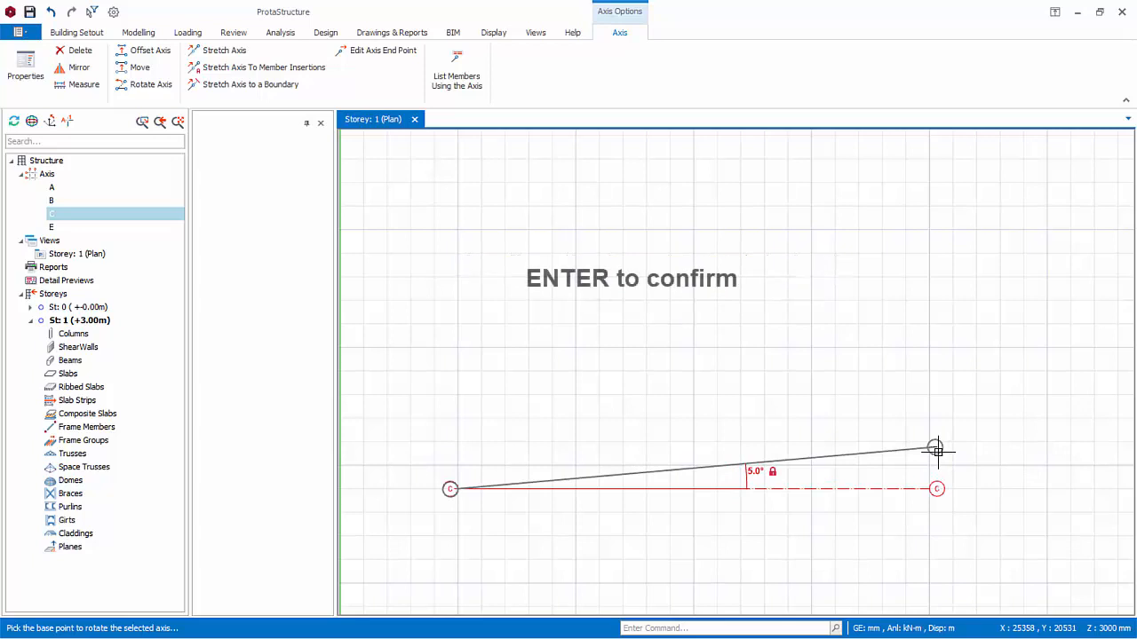
pyautogui.press('Return')
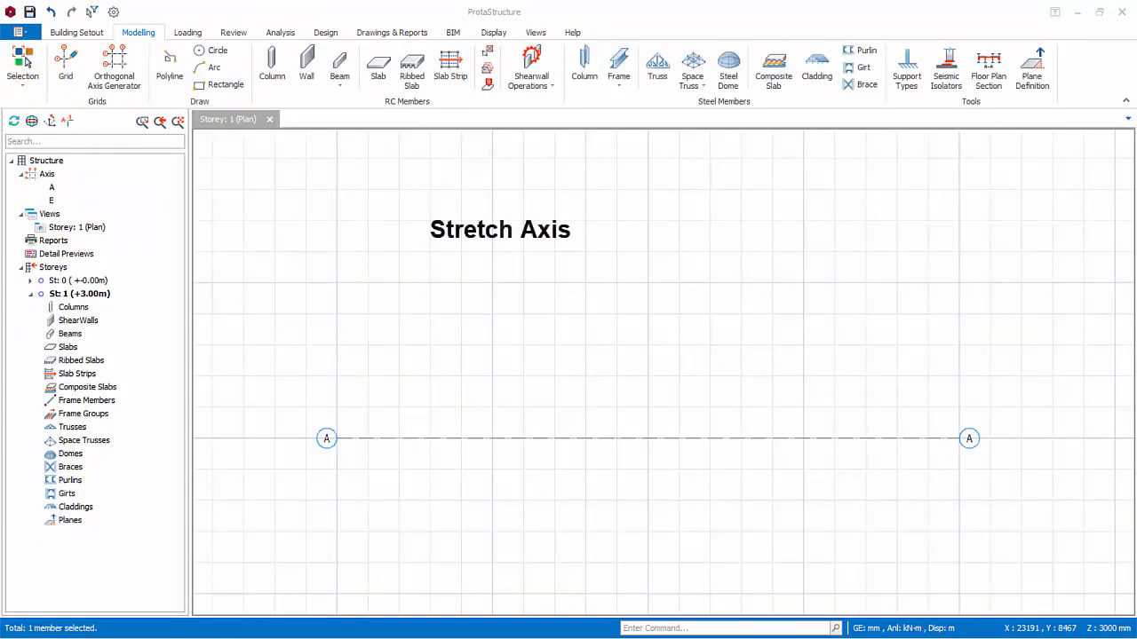
# - Stretch the right end of axis A horizontally outward by three minor grid squares
pyautogui.click(665, 437)
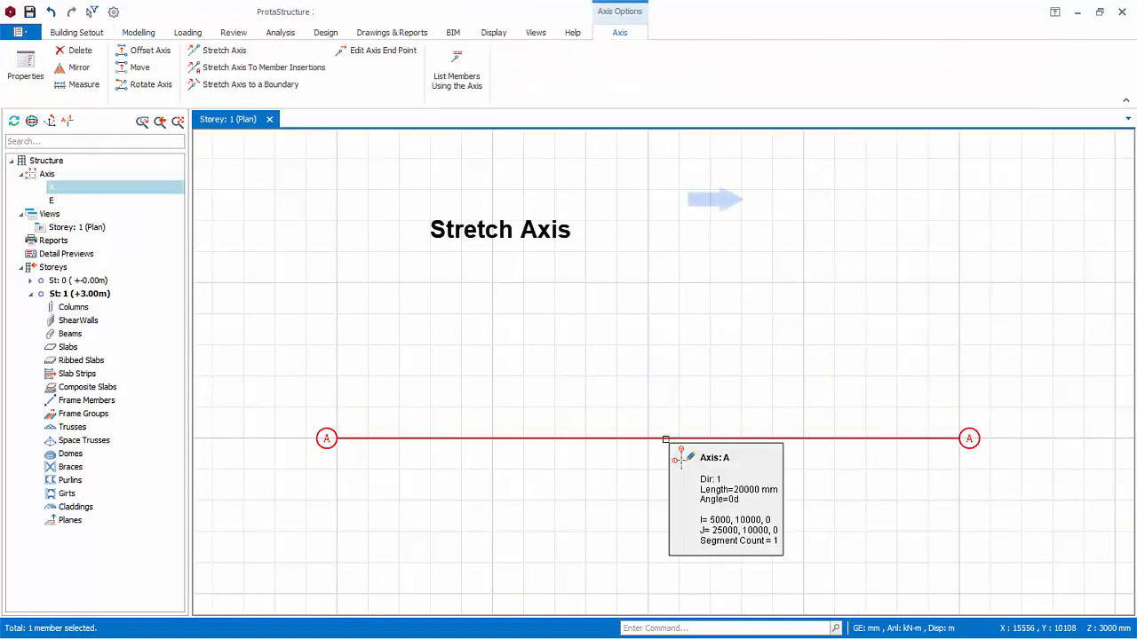
pyautogui.rightClick(660, 377)
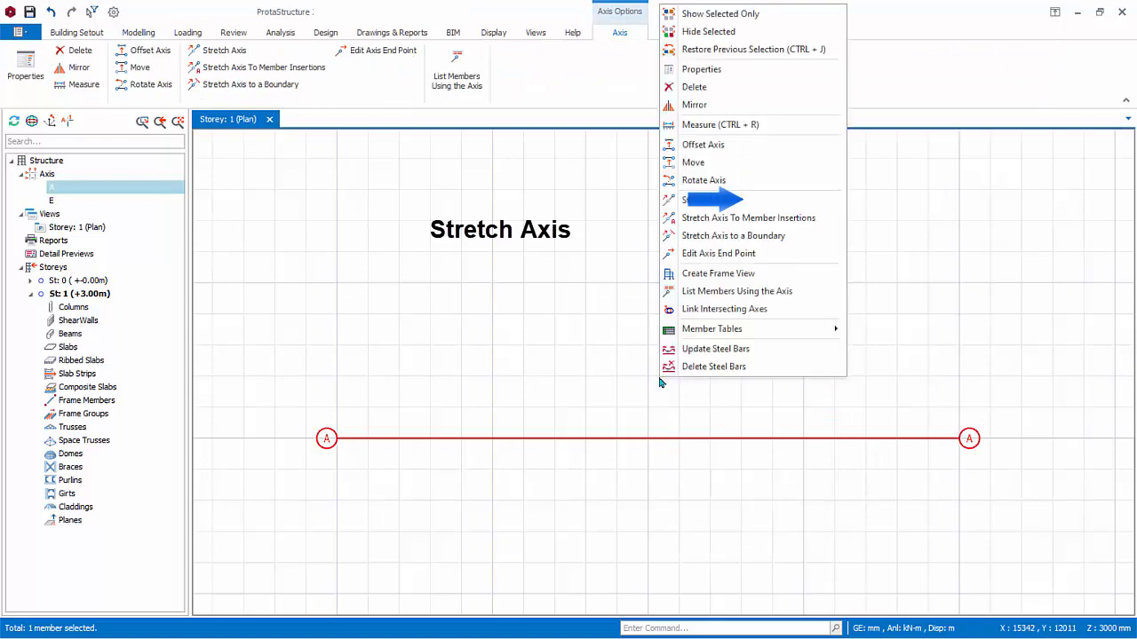
pyautogui.click(704, 201)
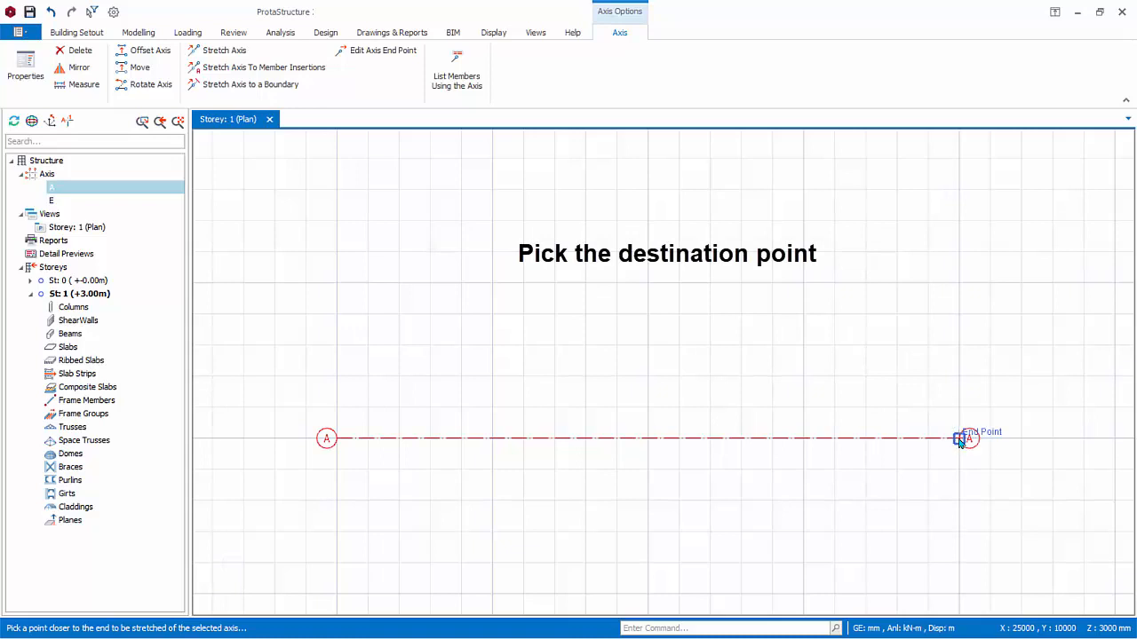
pyautogui.click(1051, 438)
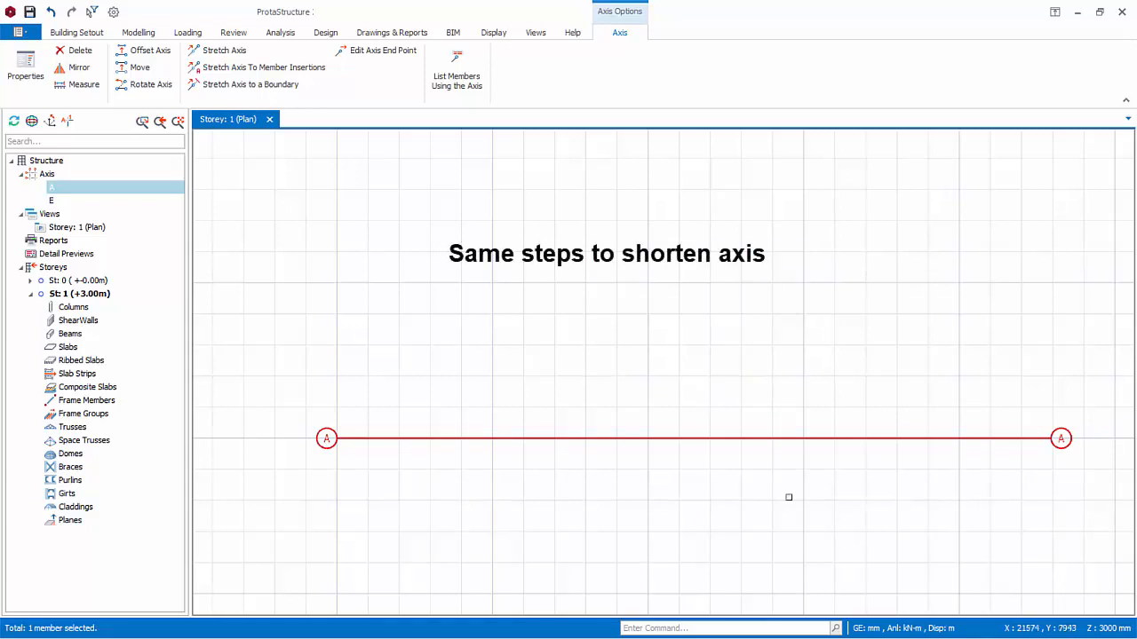
# - Shorten axis A by stretching its left end inward by two minor grid squares
pyautogui.rightClick(417, 369)
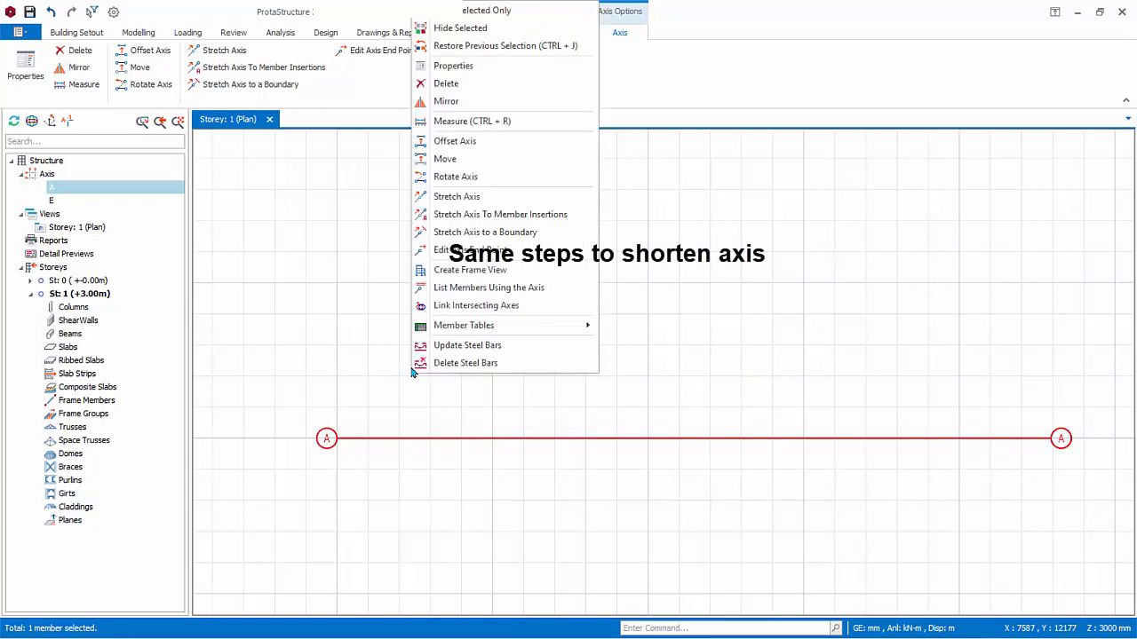
pyautogui.click(451, 197)
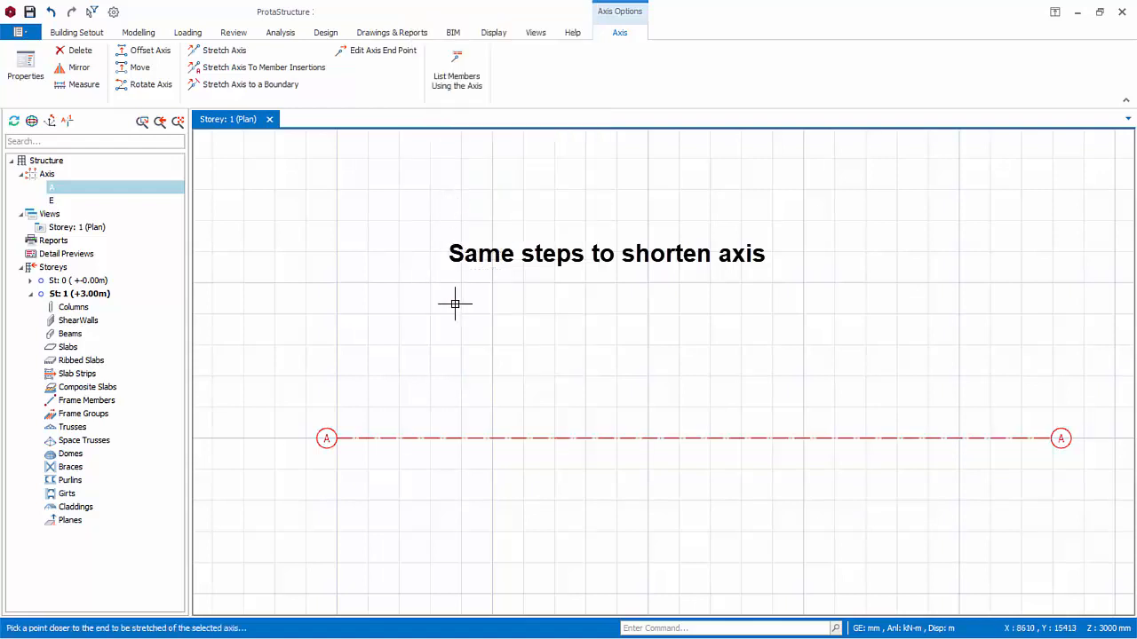
pyautogui.click(341, 442)
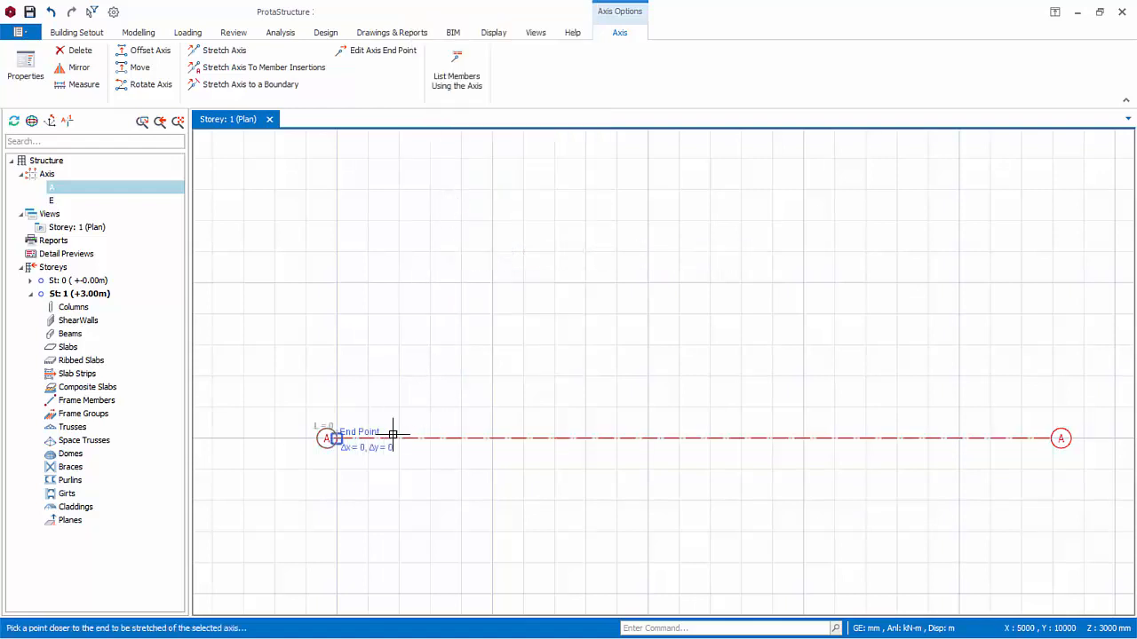
pyautogui.click(400, 440)
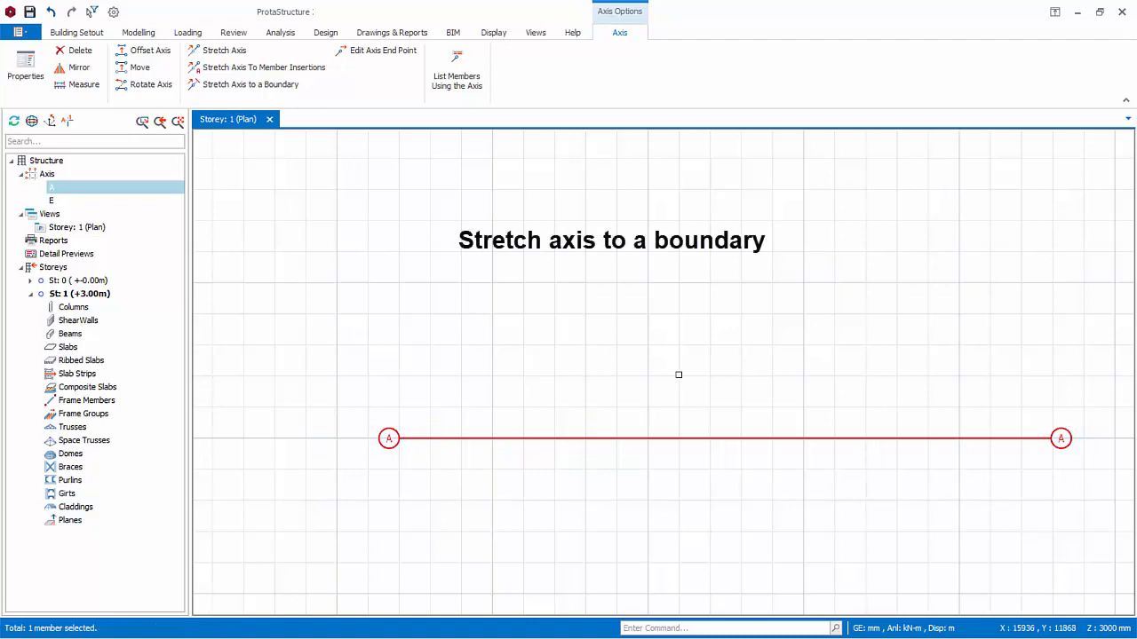
# - Trim the left end of axis A to a vertical boundary line drawn across it three minor grid squares inward
pyautogui.moveTo(736, 383); pyautogui.dragTo(634, 337, button='middle')
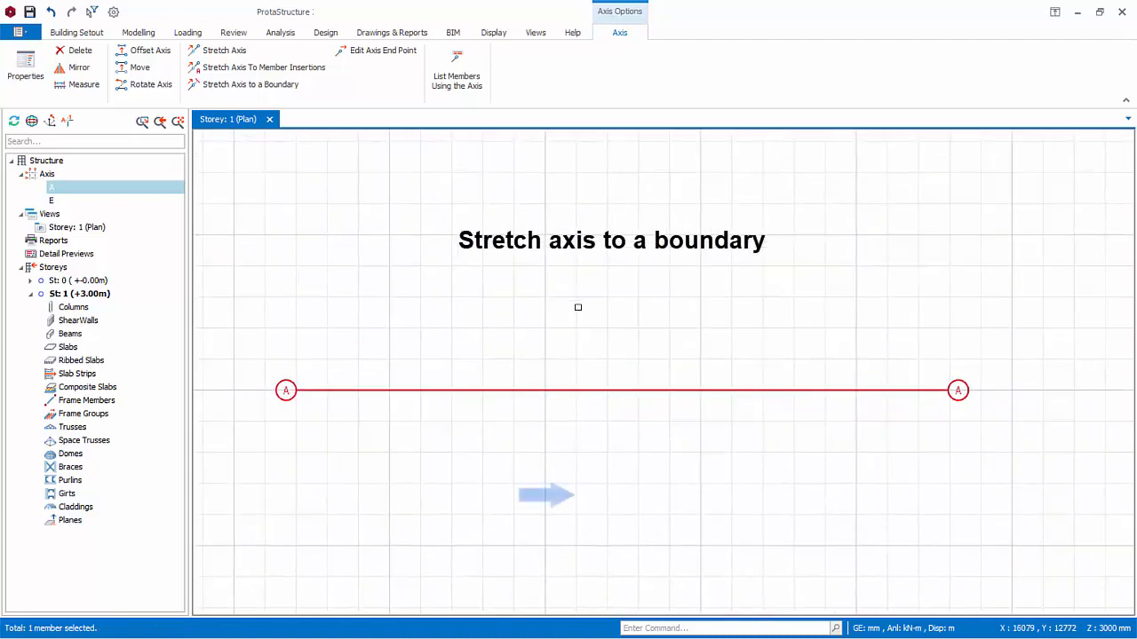
pyautogui.rightClick(578, 349)
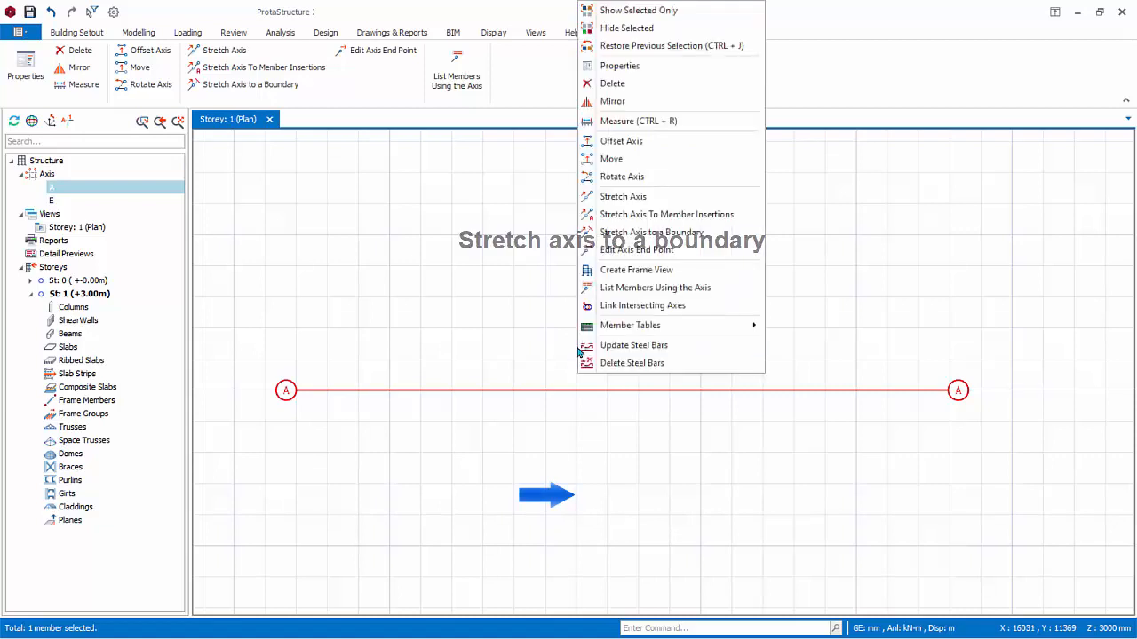
pyautogui.click(611, 234)
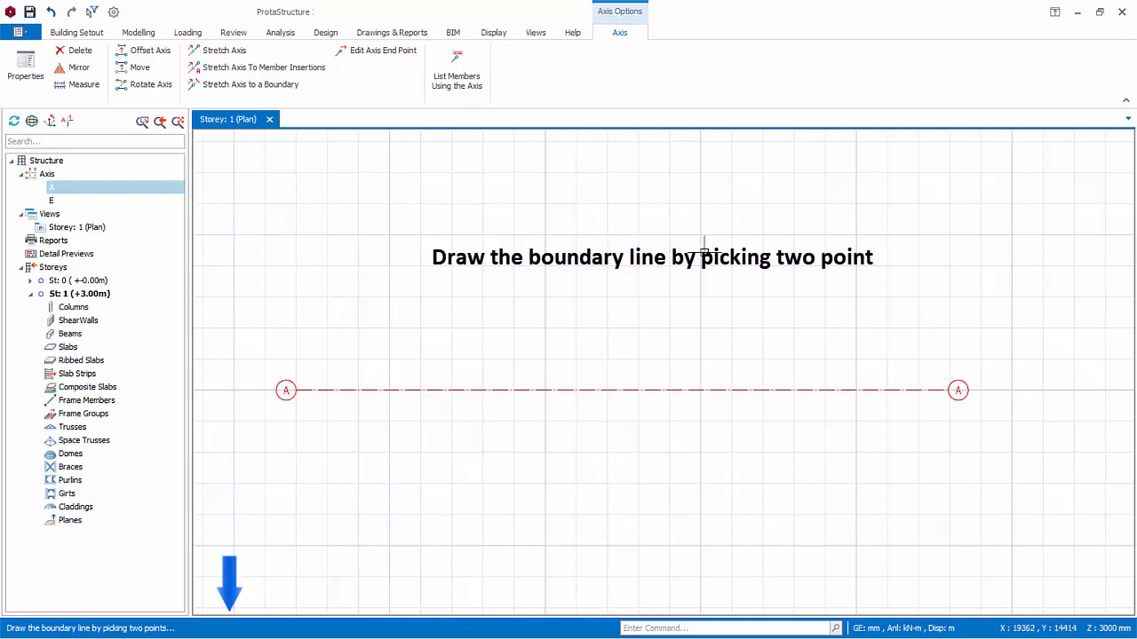
pyautogui.click(389, 236)
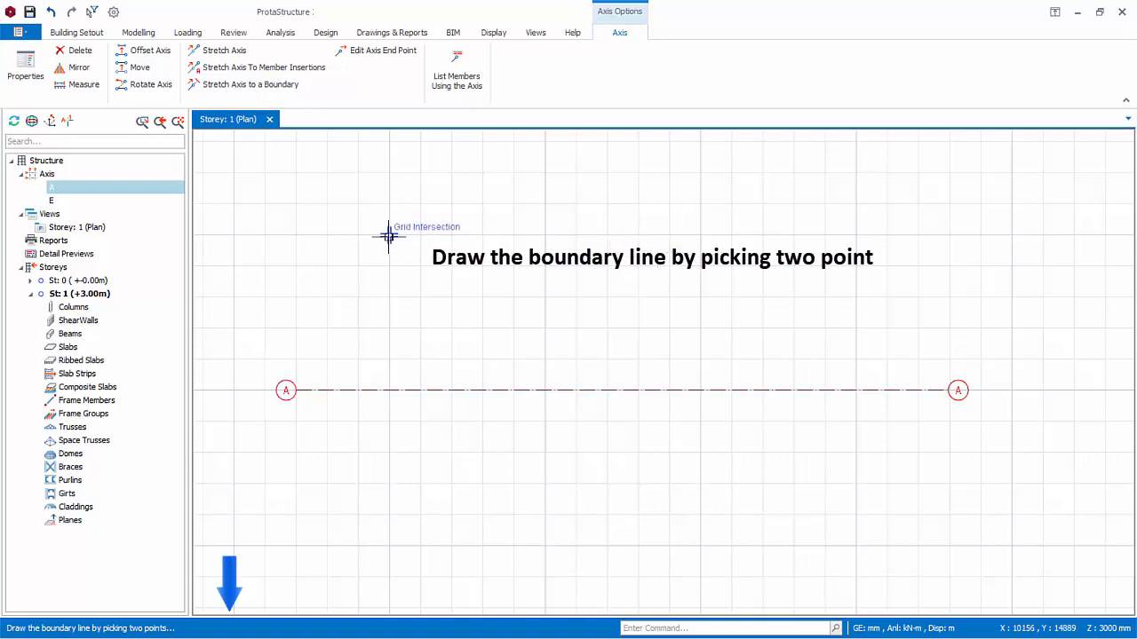
pyautogui.click(389, 419)
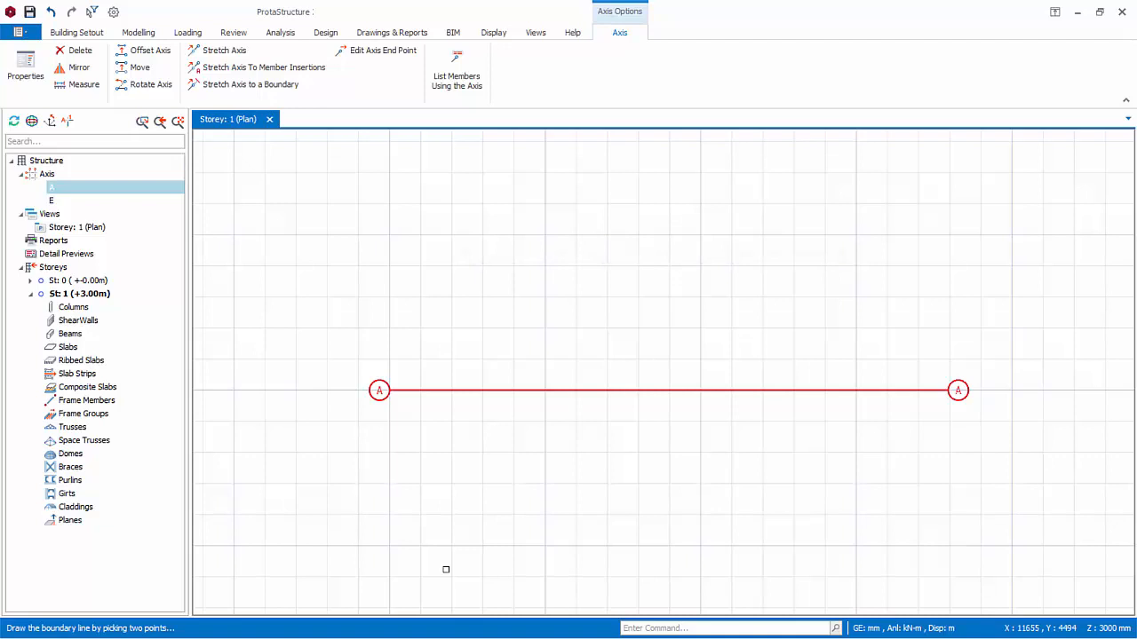
# - Start the Edit Axis End Point command on axis A
pyautogui.moveTo(574, 435); pyautogui.dragTo(504, 442, button='middle')
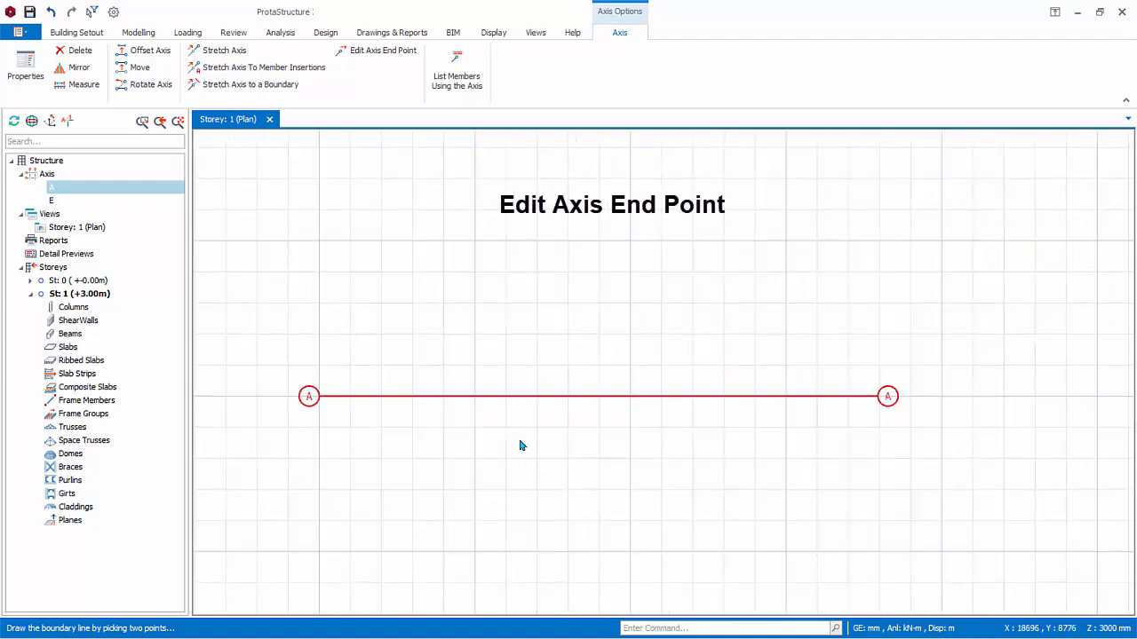
pyautogui.click(563, 396)
pyautogui.rightClick(631, 317)
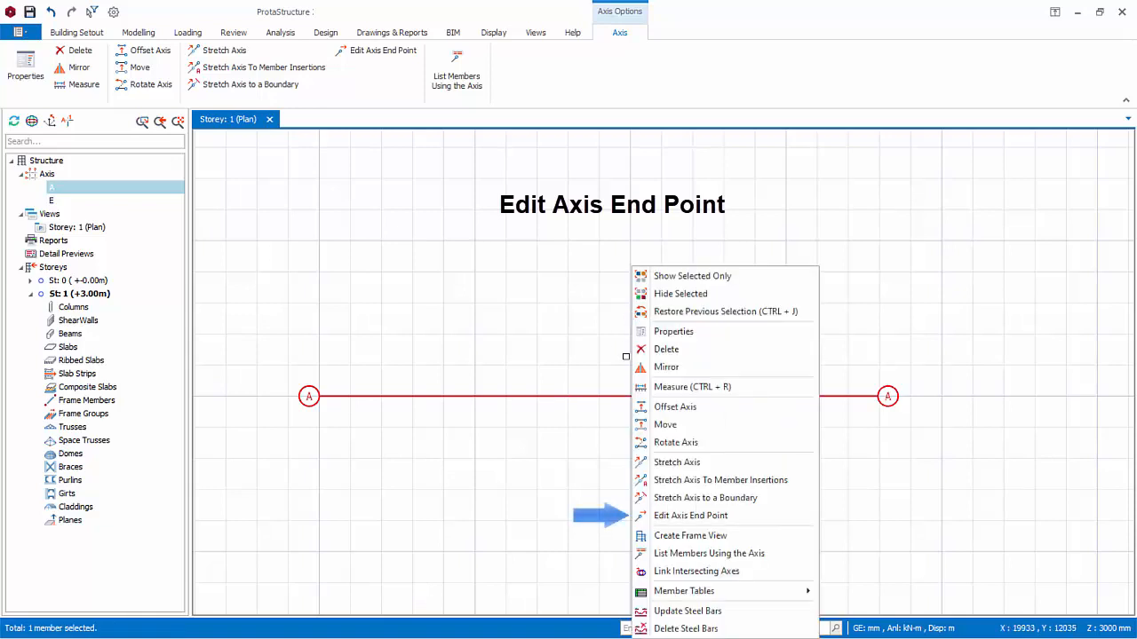
pyautogui.click(670, 517)
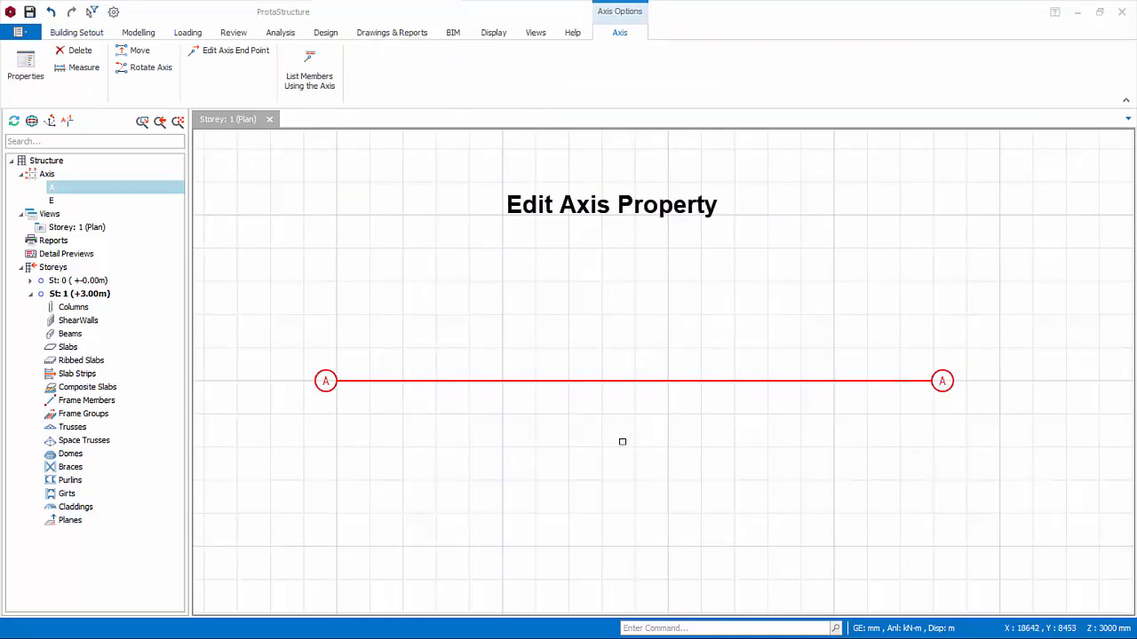
# - Change the label of axis A to A1 in its properties and apply the update
pyautogui.click(622, 382)
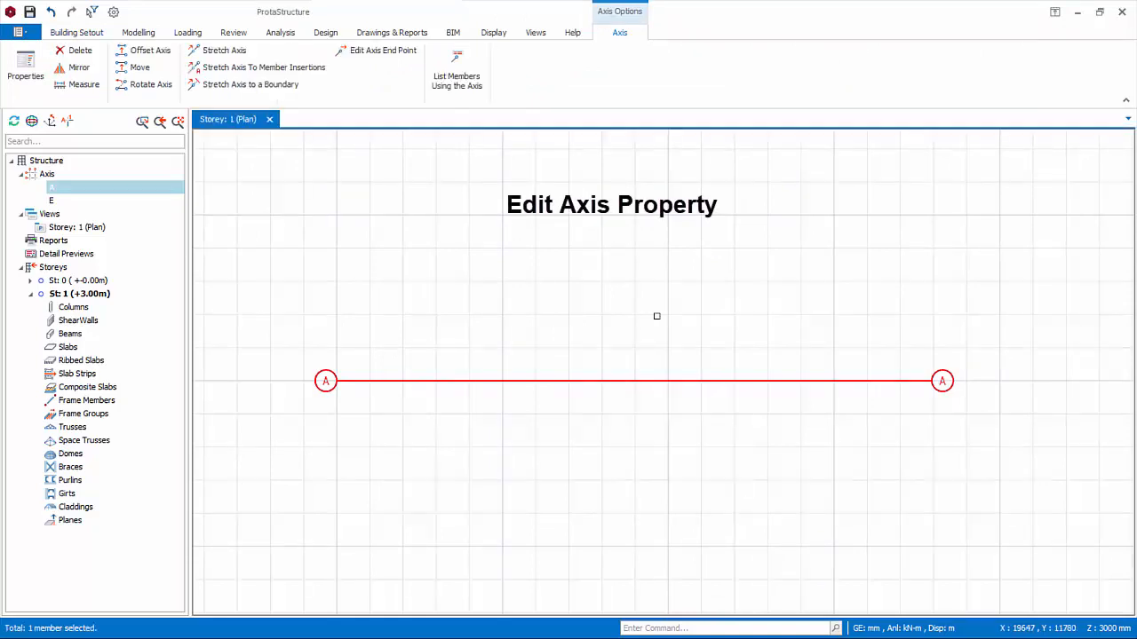
pyautogui.rightClick(655, 314)
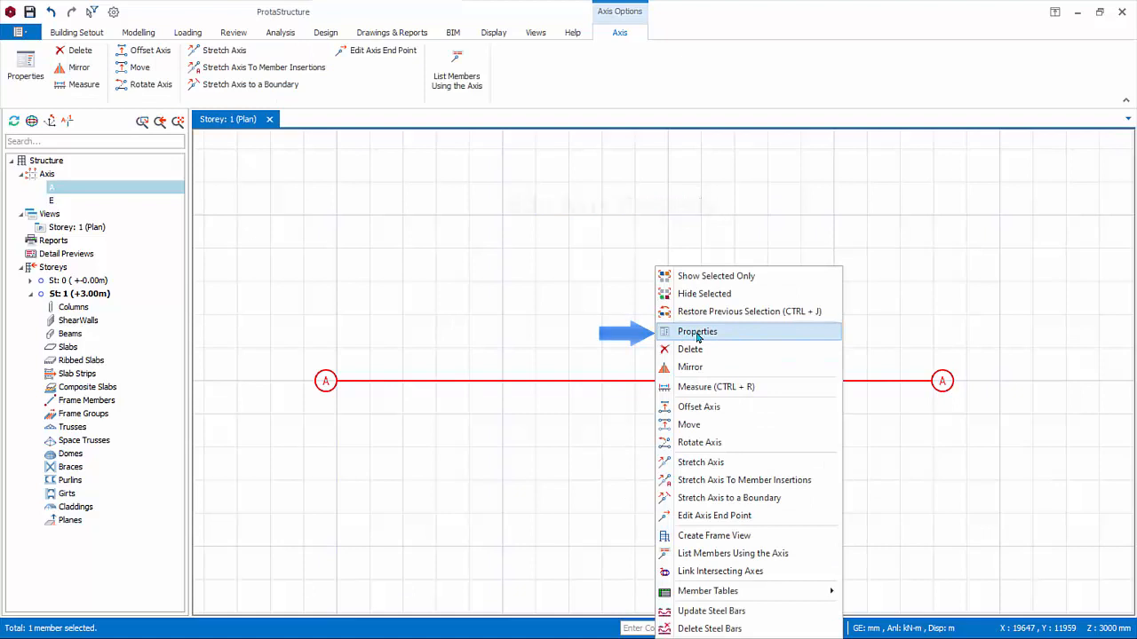
pyautogui.click(694, 332)
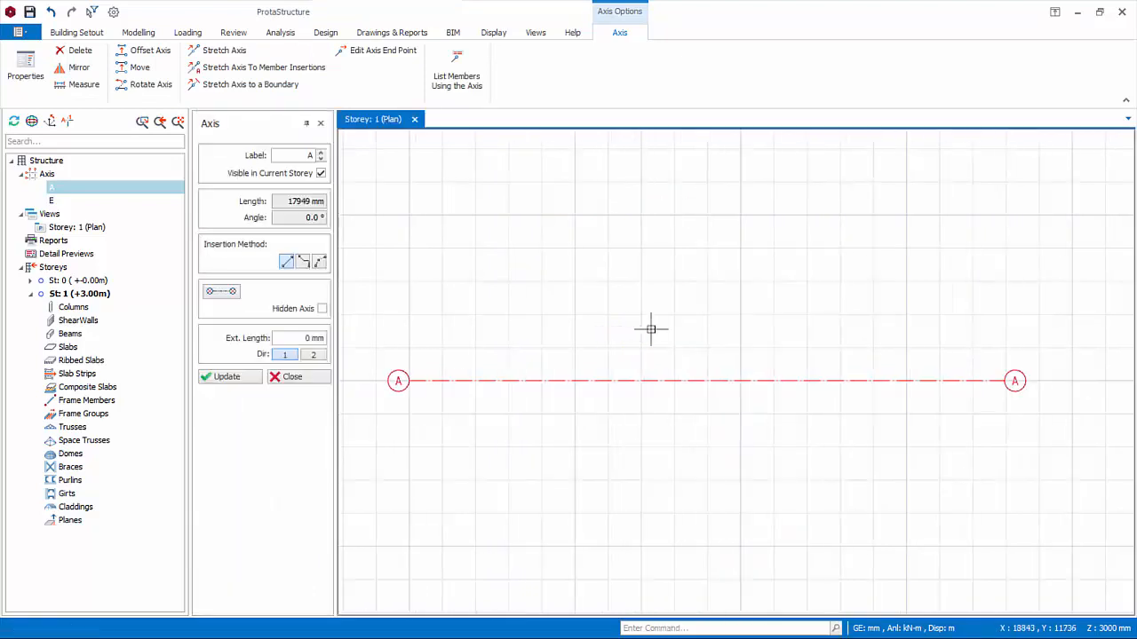
pyautogui.doubleClick(307, 156)
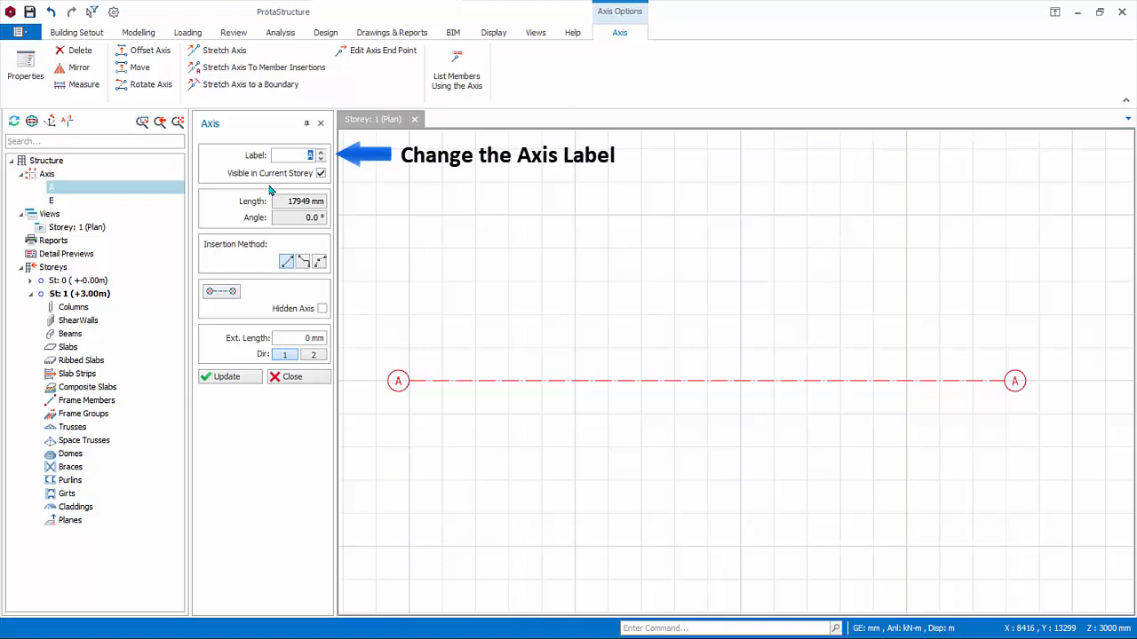
pyautogui.write('1')
pyautogui.click(234, 380)
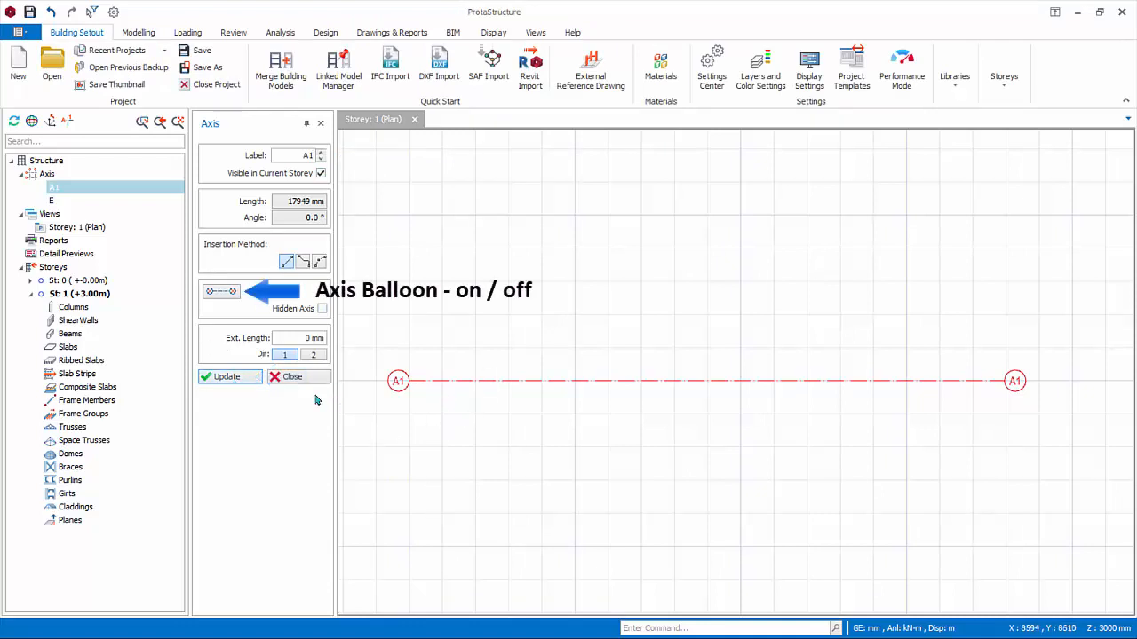
# - Turn off the balloons at both ends of axis A1 and apply the update
pyautogui.click(222, 293)
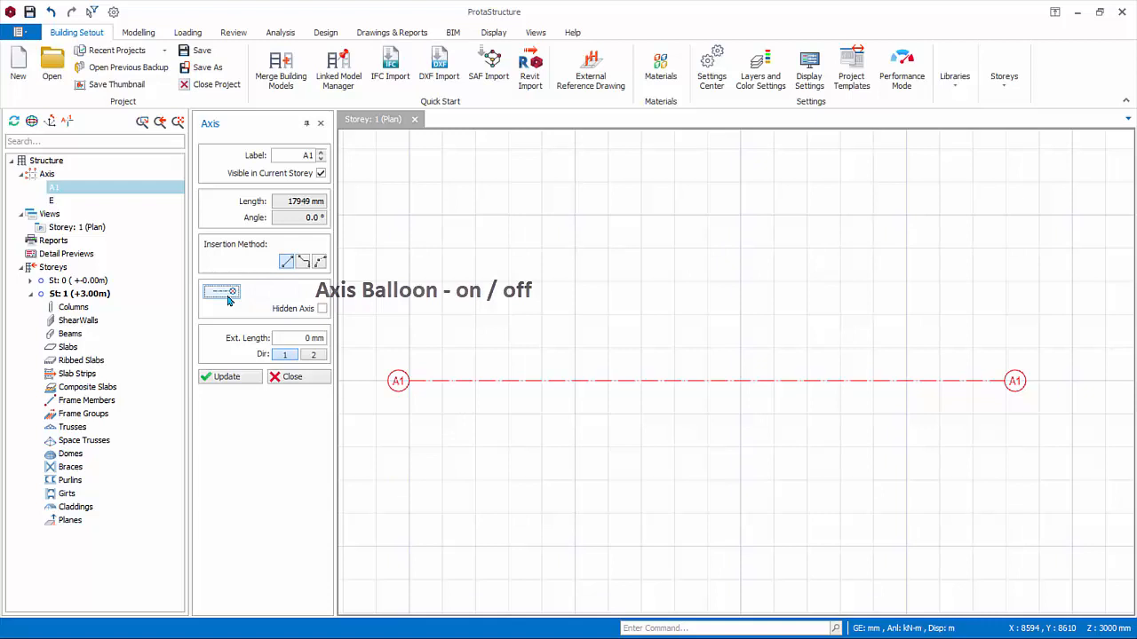
pyautogui.click(228, 299)
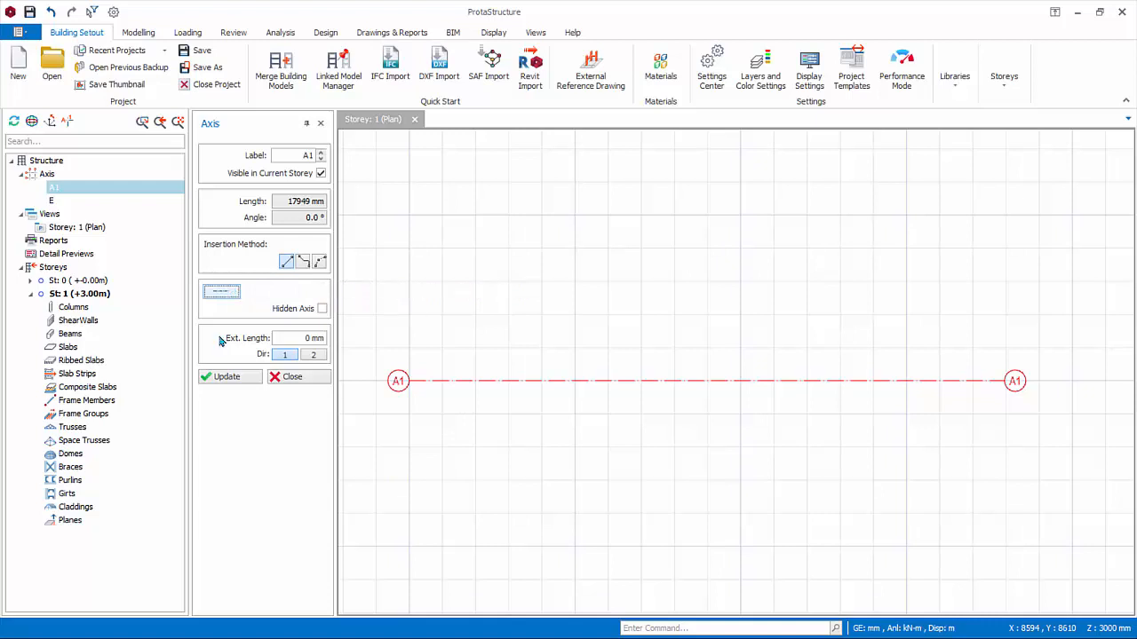
pyautogui.click(220, 378)
# - Restore the balloons at both ends of axis A1, apply the update and close its properties
pyautogui.click(224, 295)
pyautogui.click(227, 378)
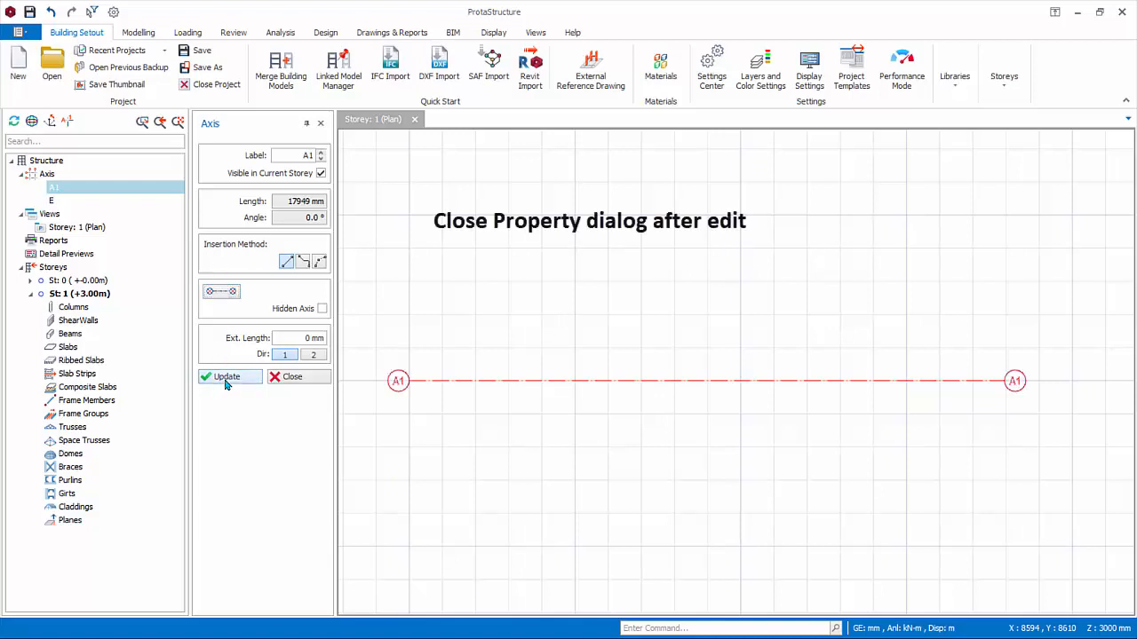
pyautogui.click(300, 379)
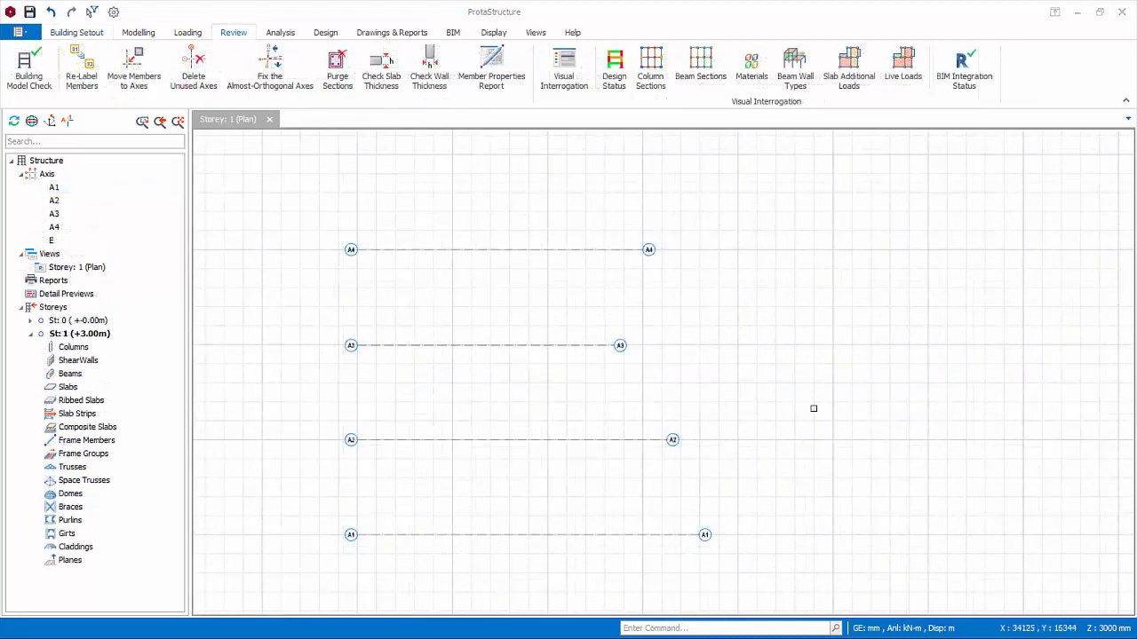
# - Trim the right ends of axes A1 to A4 together to a near-vertical boundary line drawn just inside the right end of axis A3
pyautogui.moveTo(305, 216); pyautogui.dragTo(797, 558)
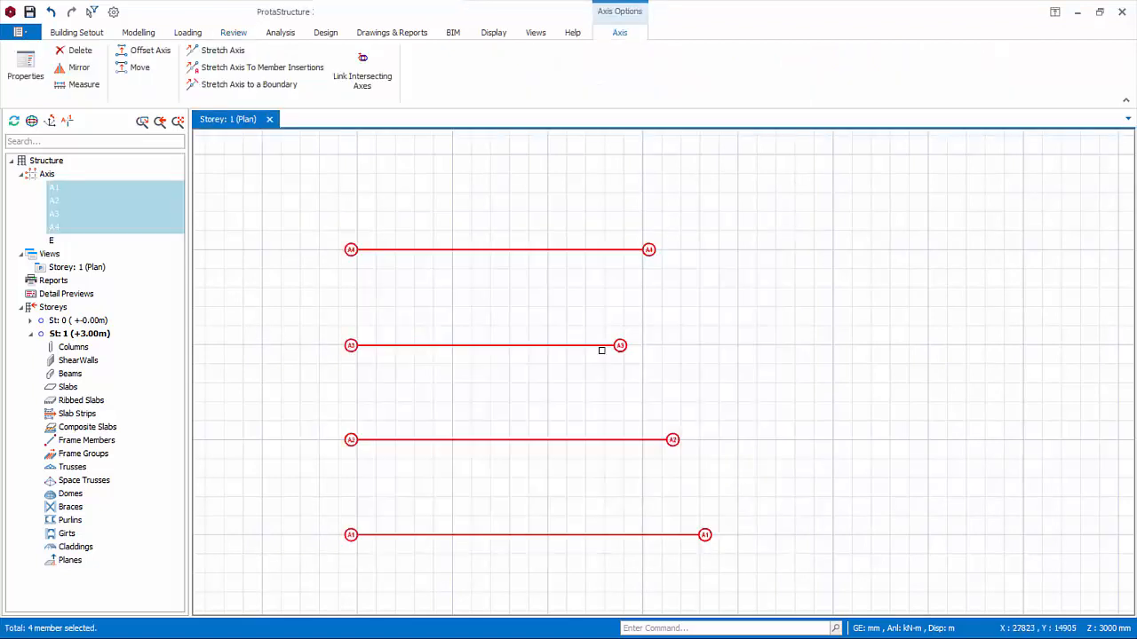
pyautogui.rightClick(599, 298)
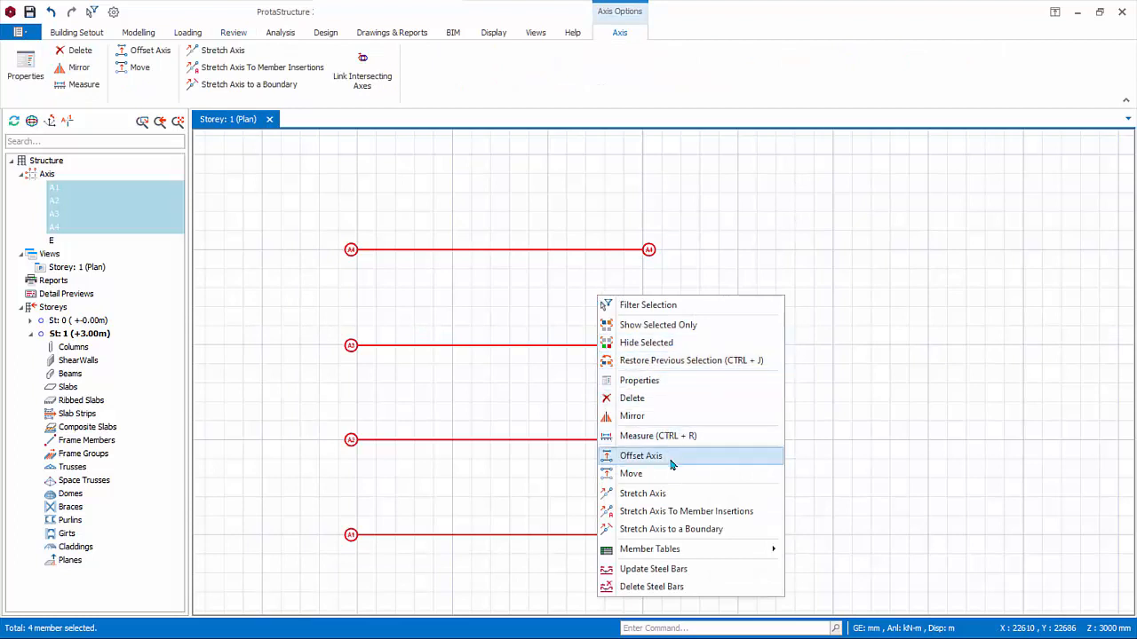
pyautogui.click(682, 530)
pyautogui.click(608, 187)
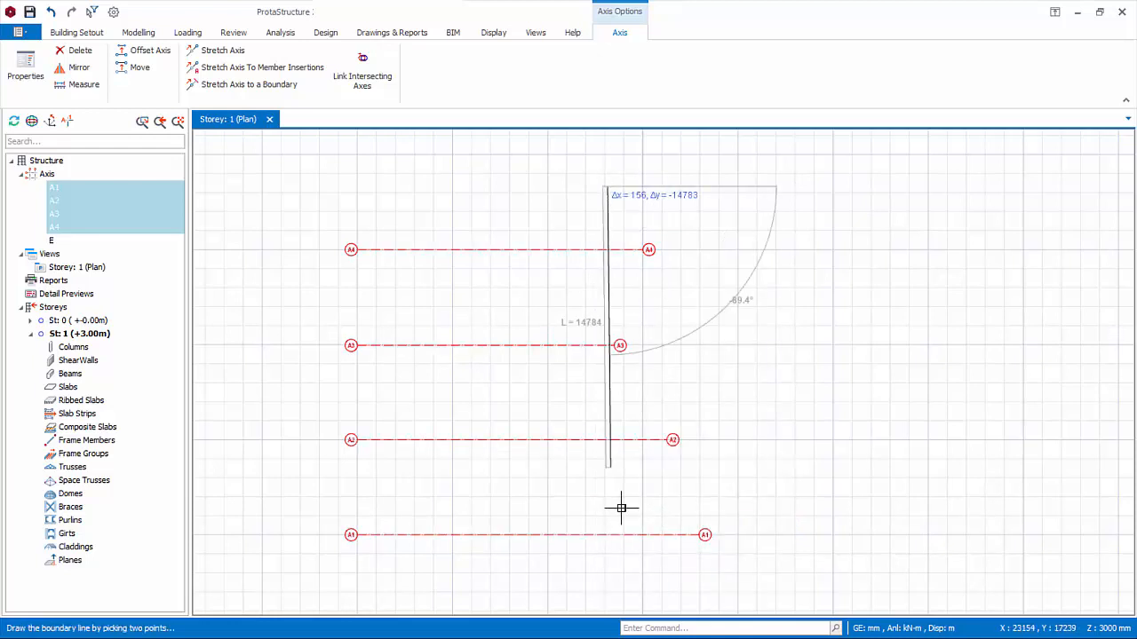
pyautogui.click(613, 564)
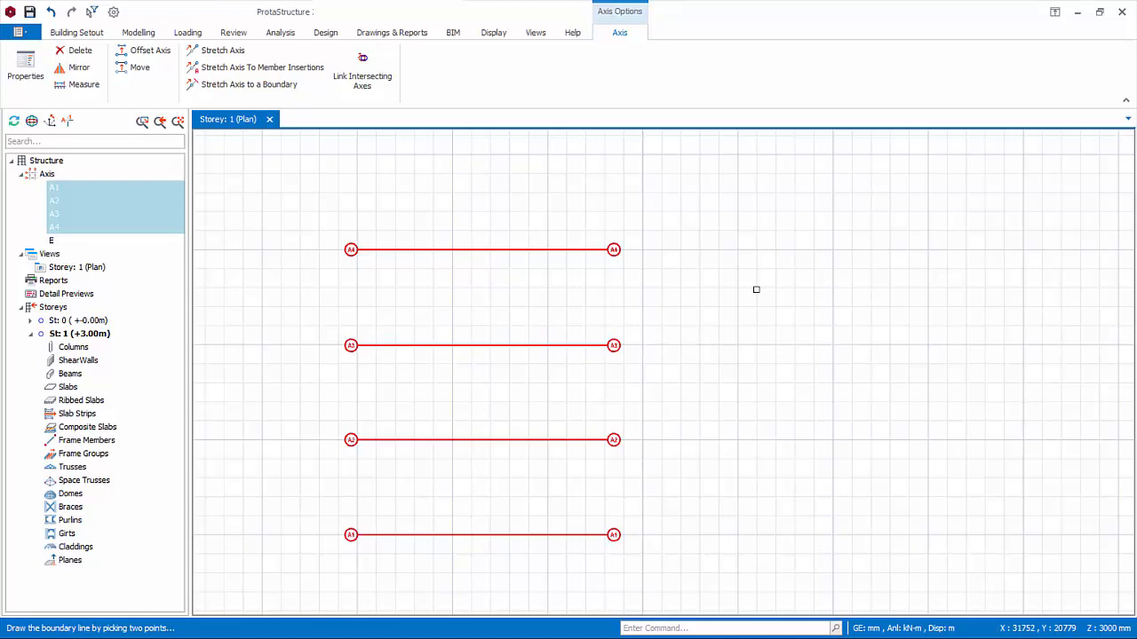
# - Examine the properties of axes A1 to A4 in the Axis Table, including the label options available for A1
pyautogui.rightClick(658, 281)
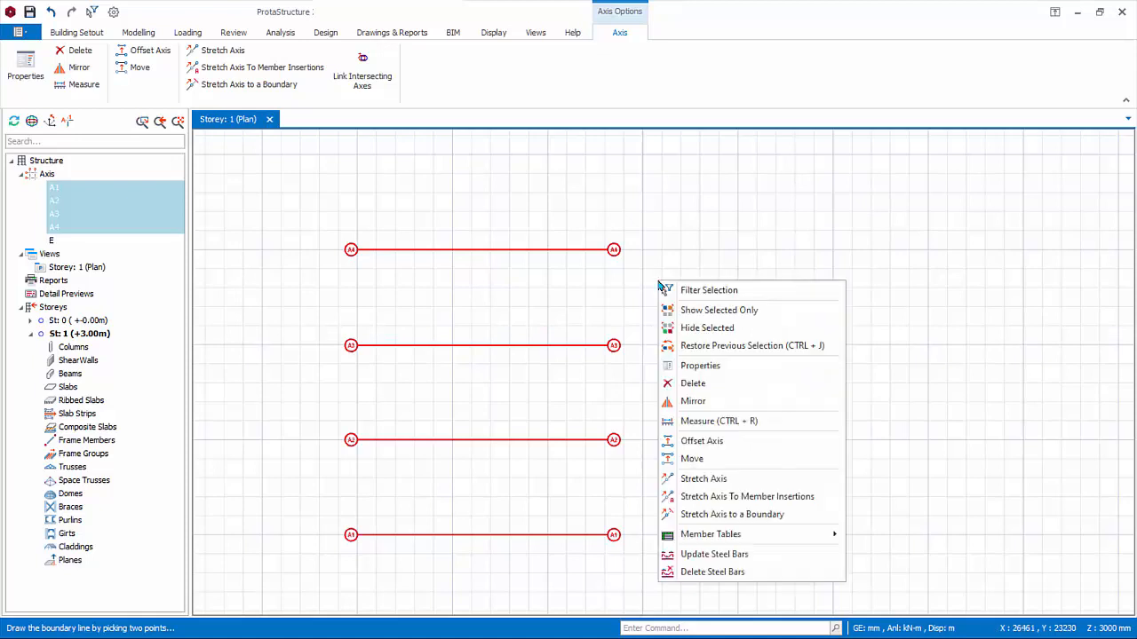
pyautogui.click(696, 366)
pyautogui.click(166, 217)
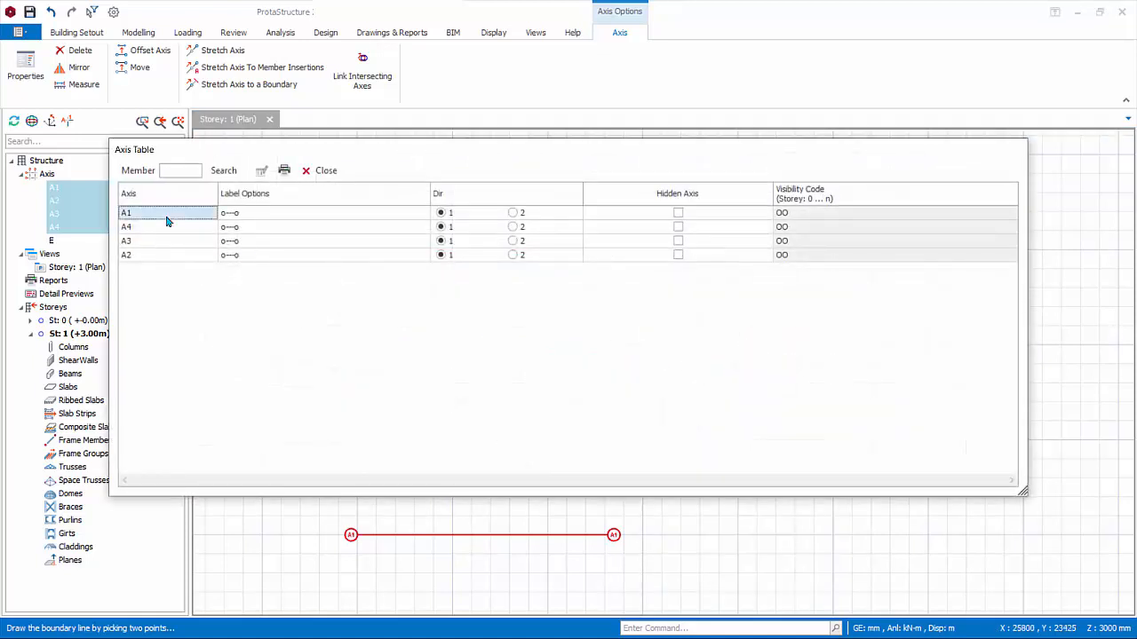
pyautogui.click(225, 216)
pyautogui.click(422, 215)
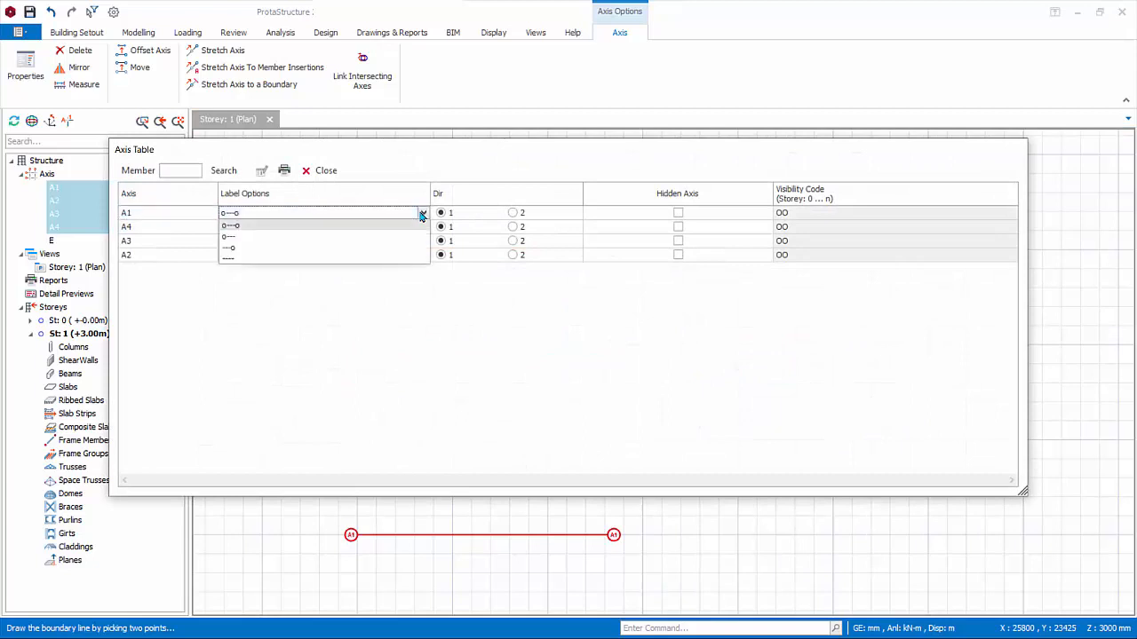
pyautogui.click(322, 171)
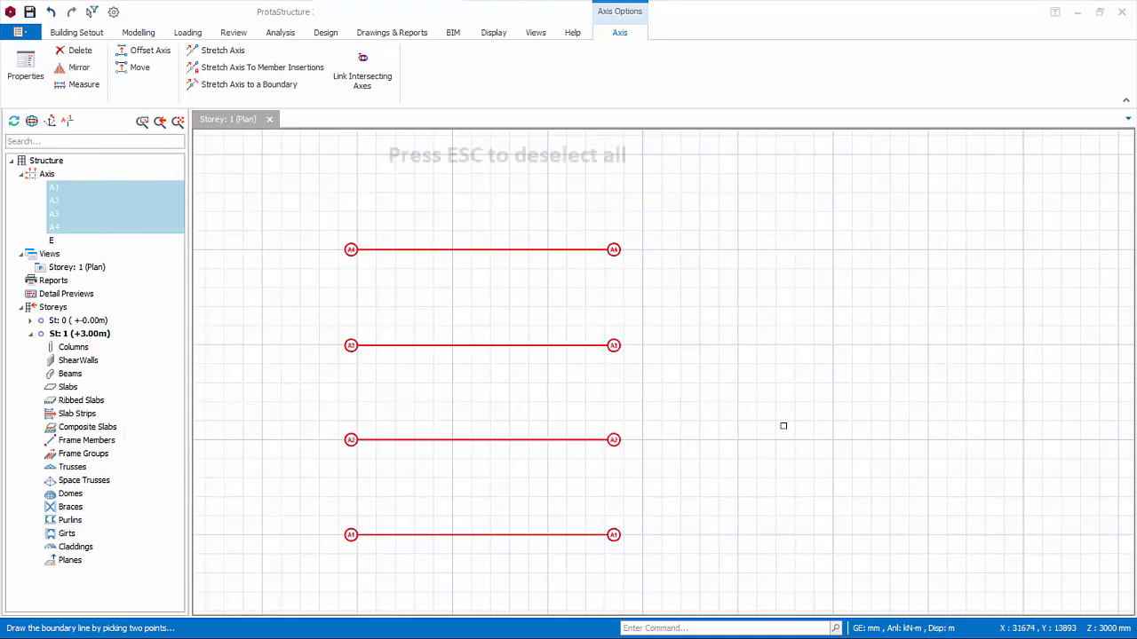
# - Deselect all axes and view the Axis Table listing every axis in the model
pyautogui.press('Escape')
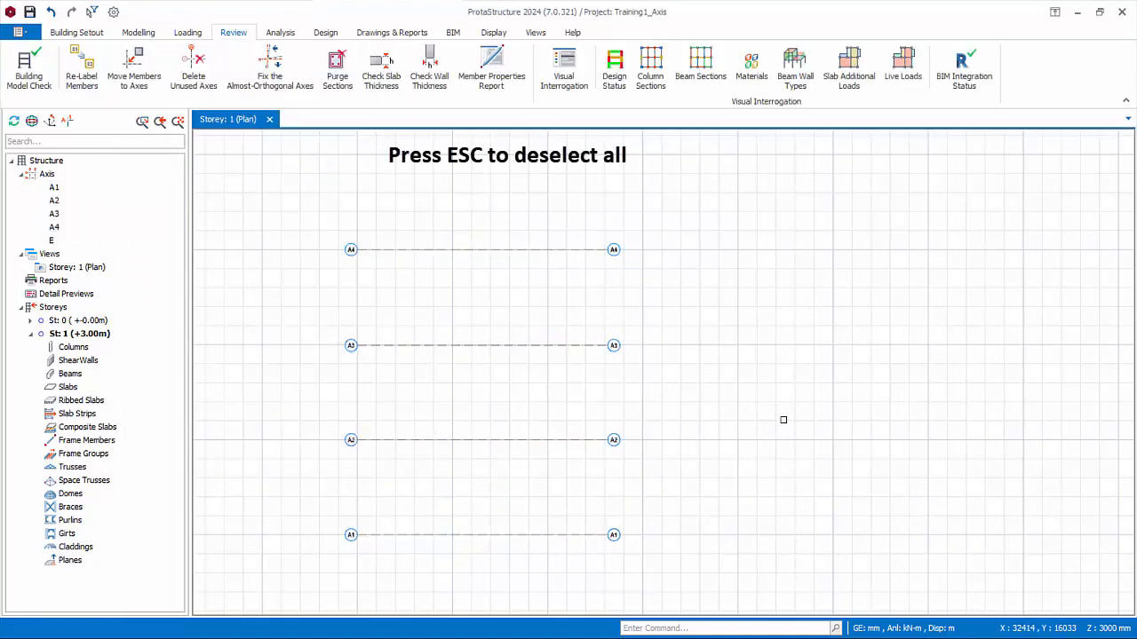
pyautogui.rightClick(697, 274)
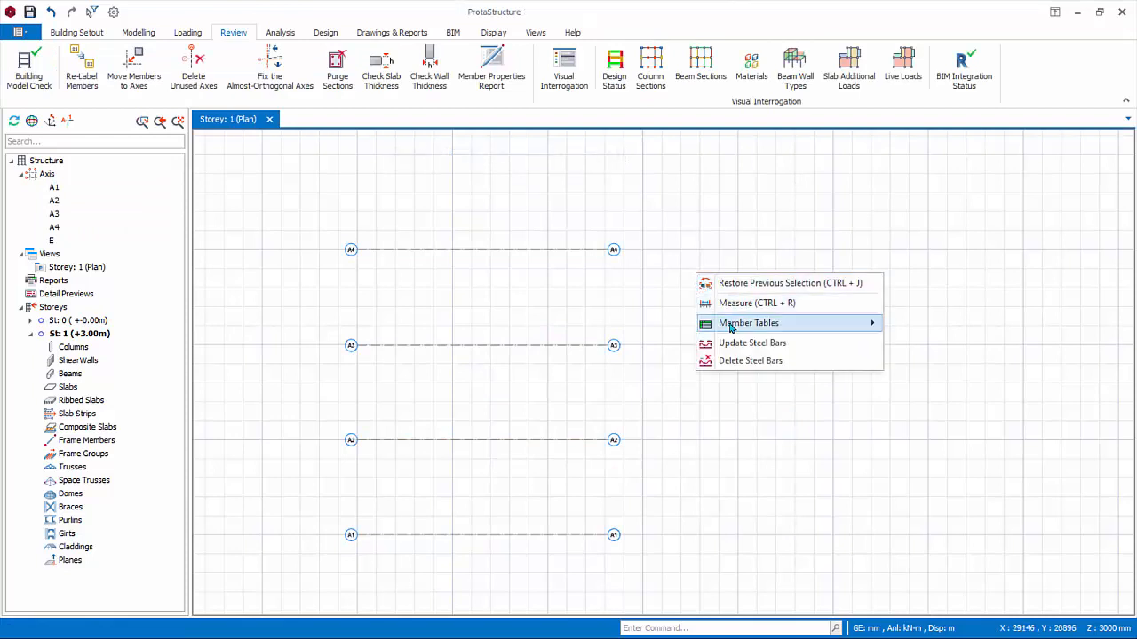
pyautogui.moveTo(732, 329)
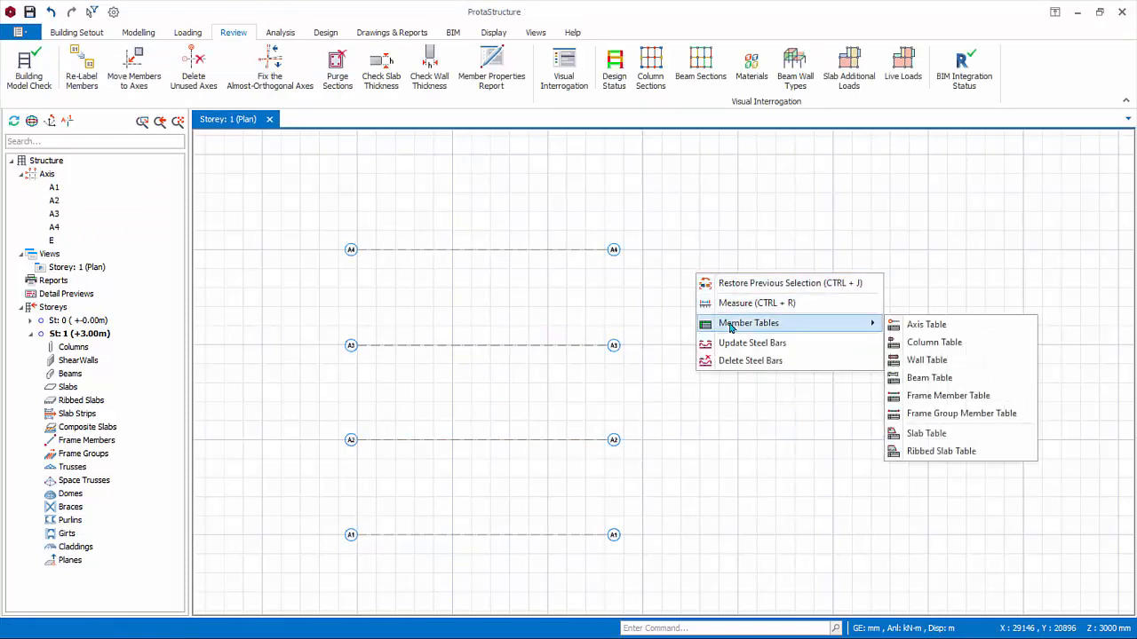
pyautogui.click(936, 326)
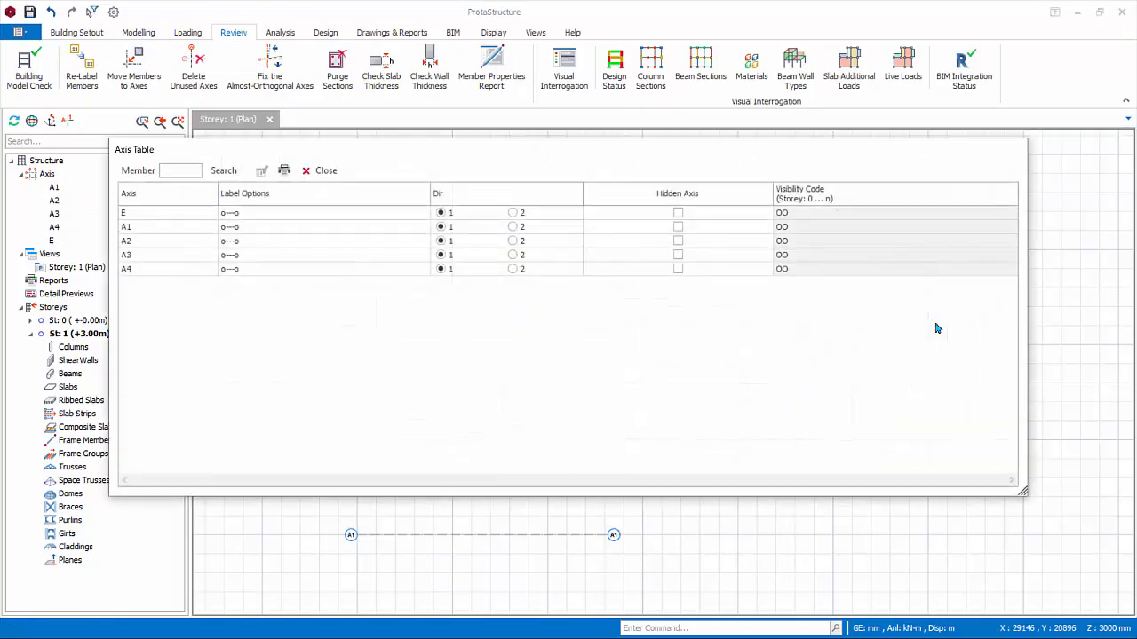
pyautogui.click(325, 170)
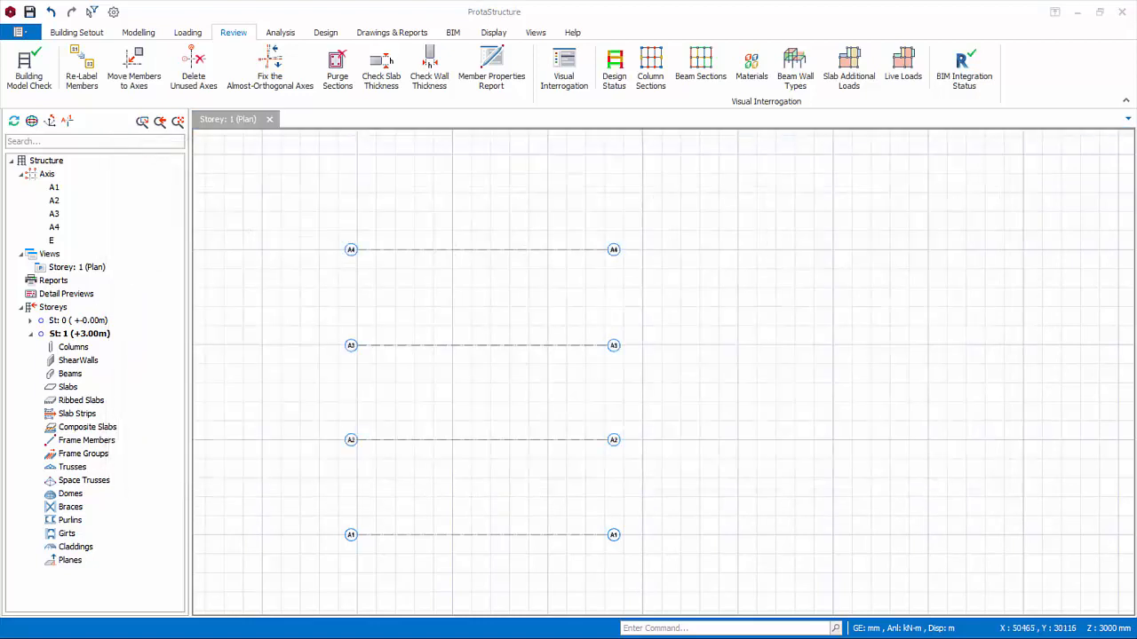
# - Delete axes A1 to A4 together, keeping Axes as the member type to remove
pyautogui.moveTo(320, 198); pyautogui.dragTo(684, 573)
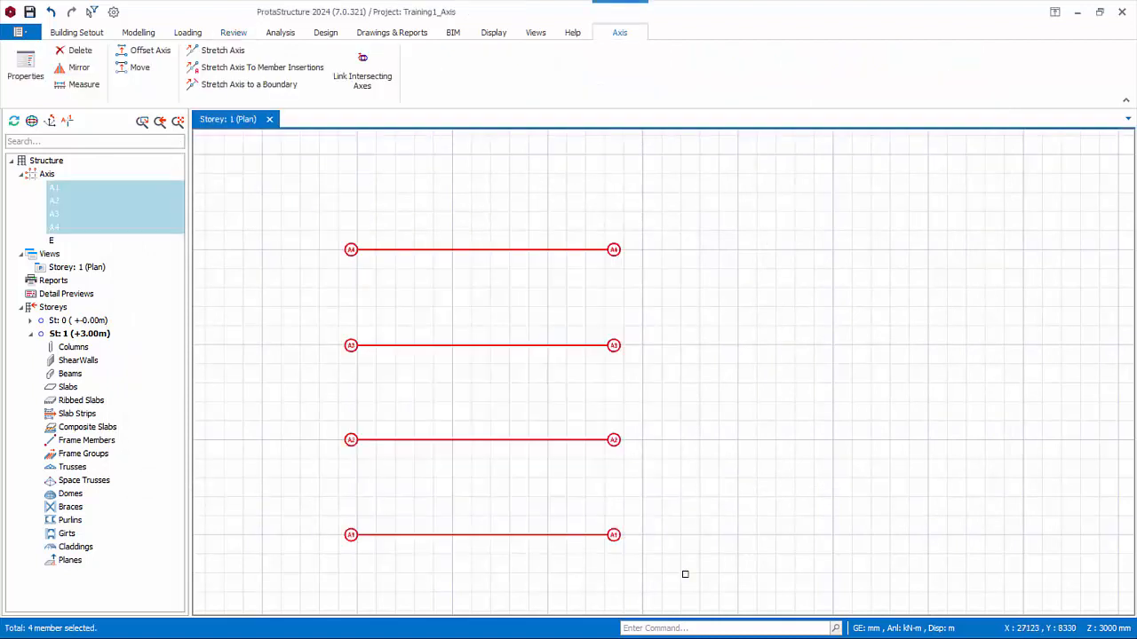
pyautogui.rightClick(656, 275)
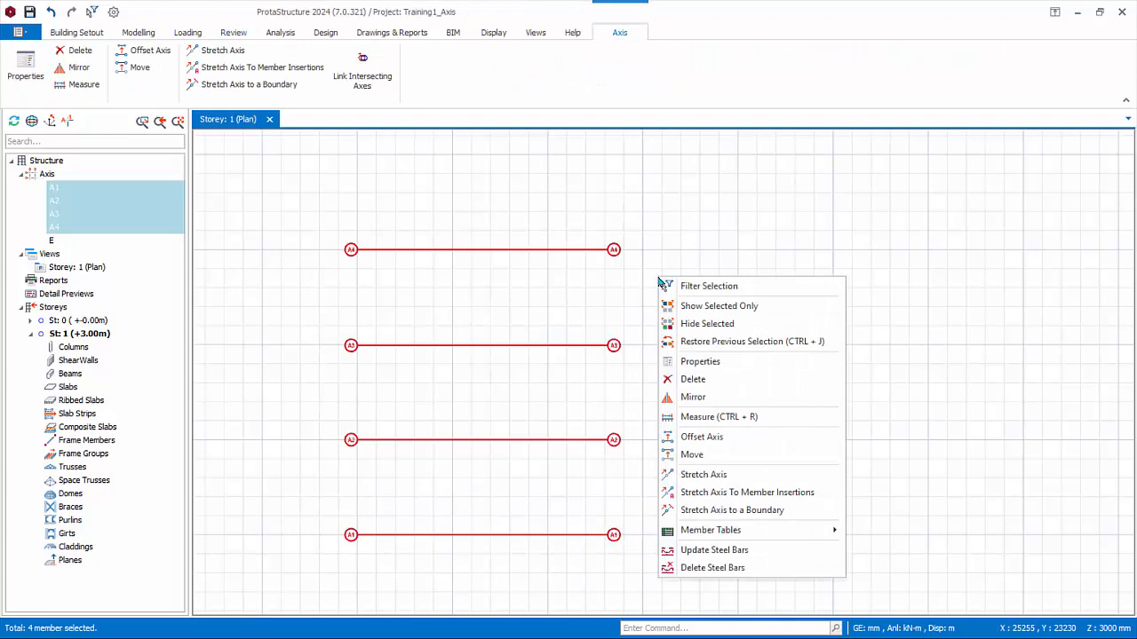
pyautogui.click(694, 379)
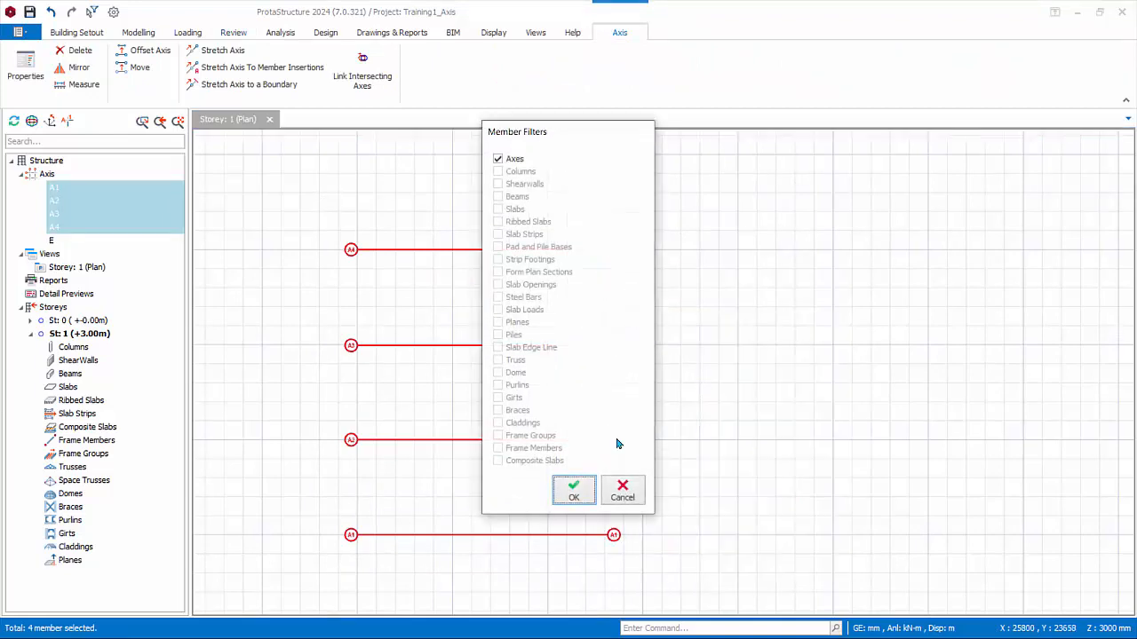
pyautogui.click(571, 494)
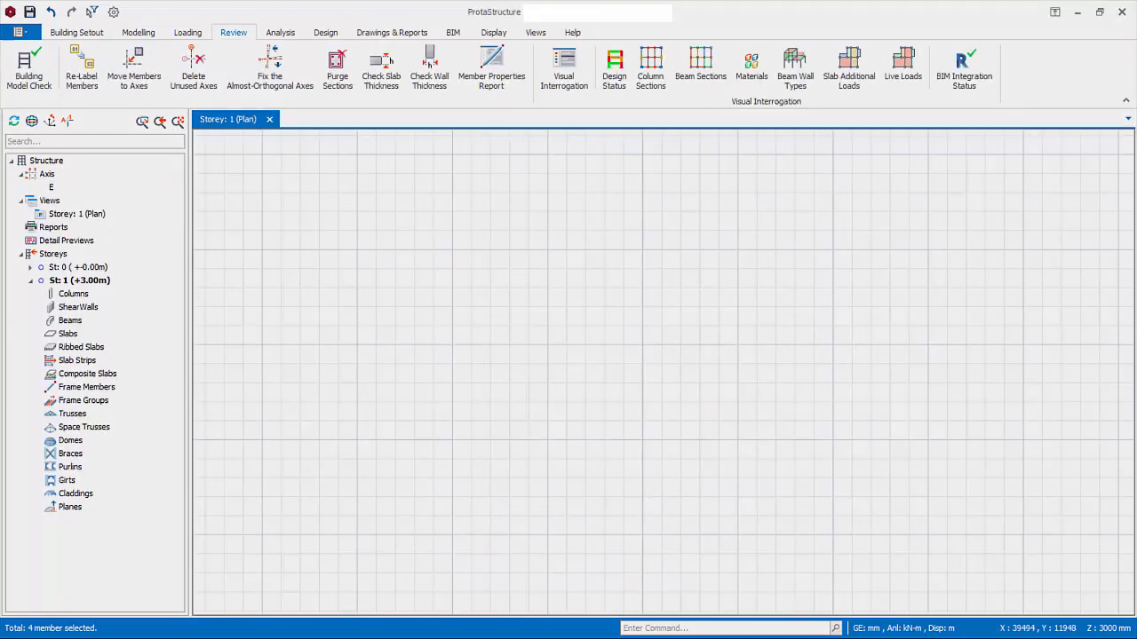